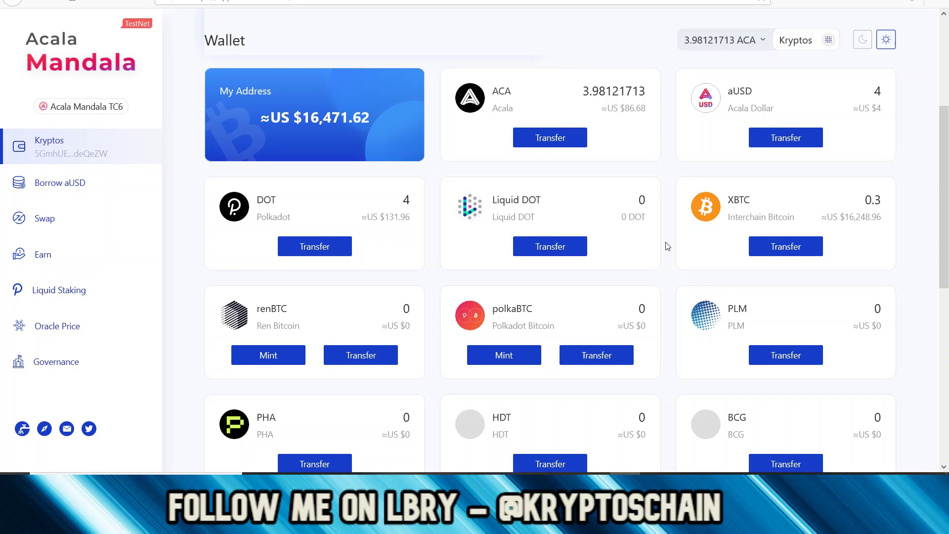
Step: Preview minting 1 polkaBTC through to its deposit dialog, and close the dialog without minting from the faucet
scroll(676, 259, down, 1)
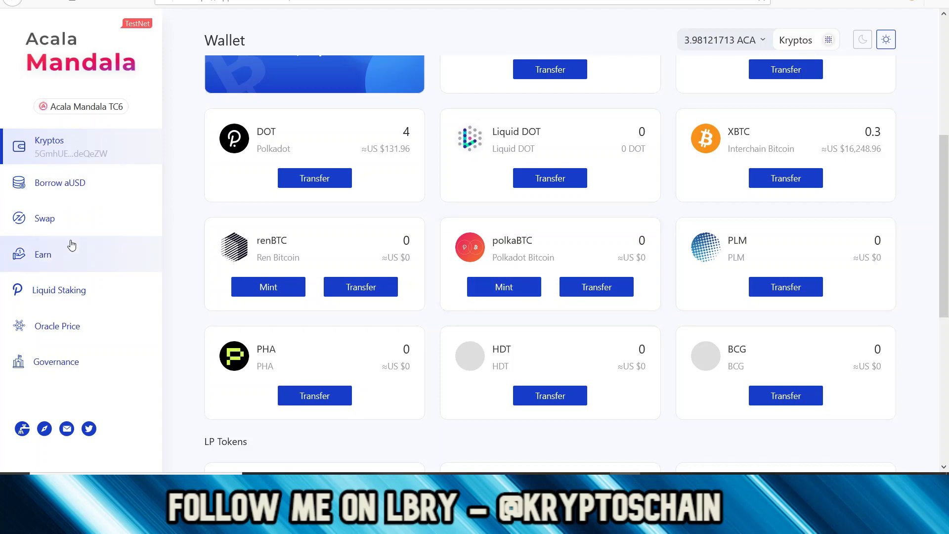
click(499, 292)
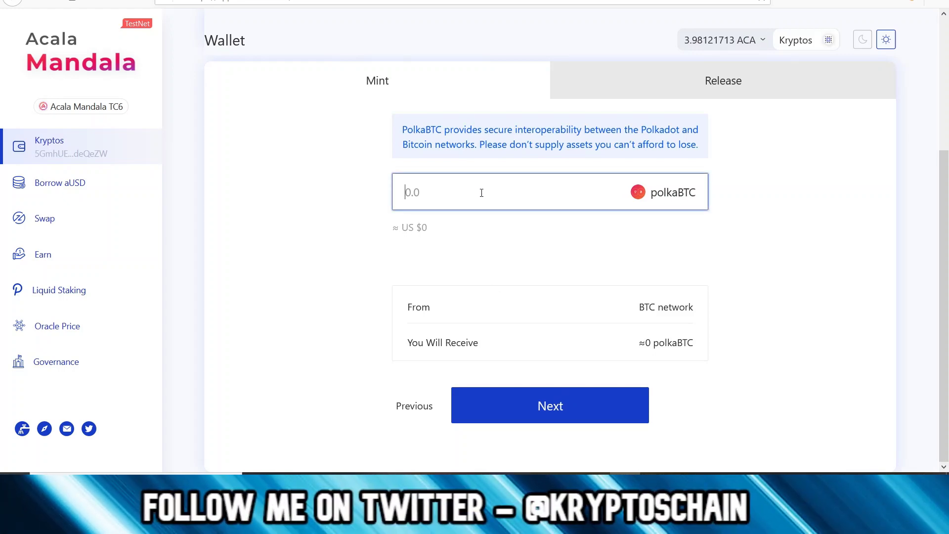
text(1)
click(566, 411)
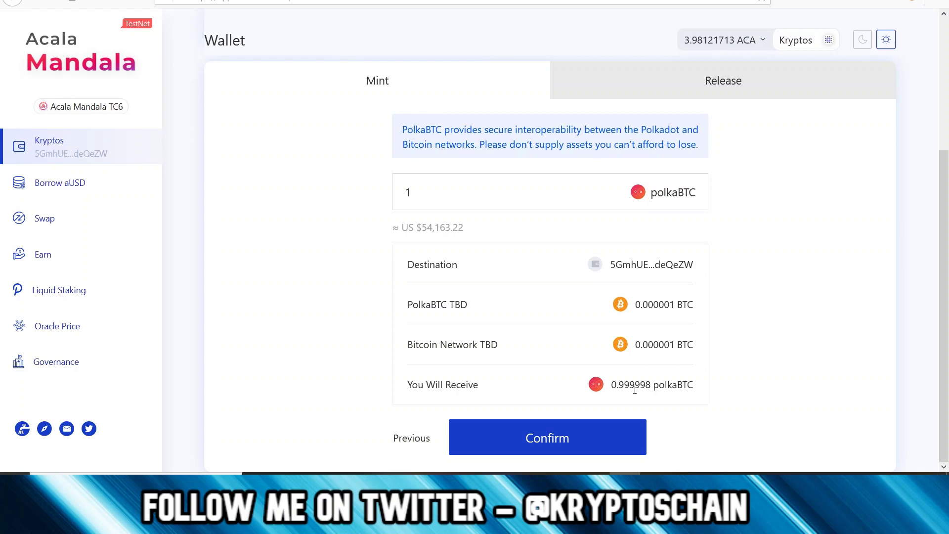
click(616, 439)
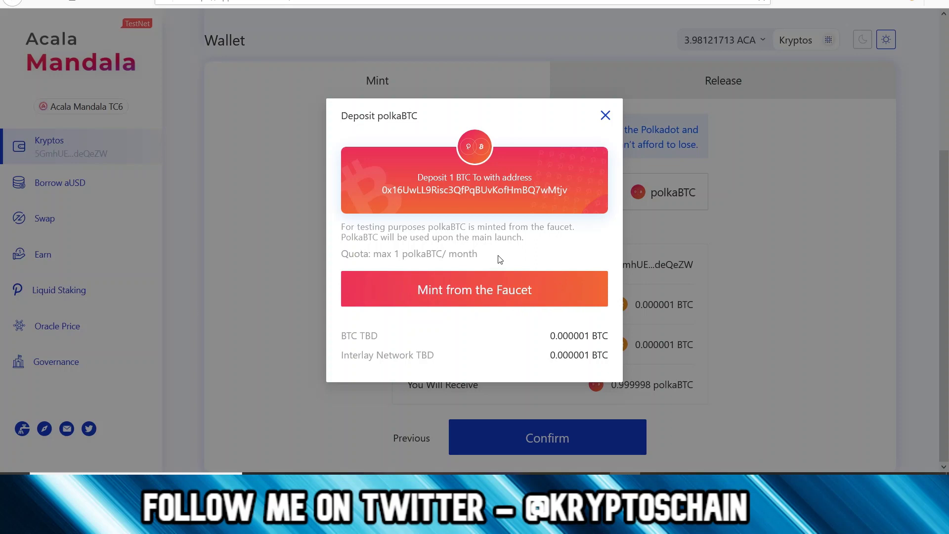
click(604, 116)
scroll(327, 242, up, 4)
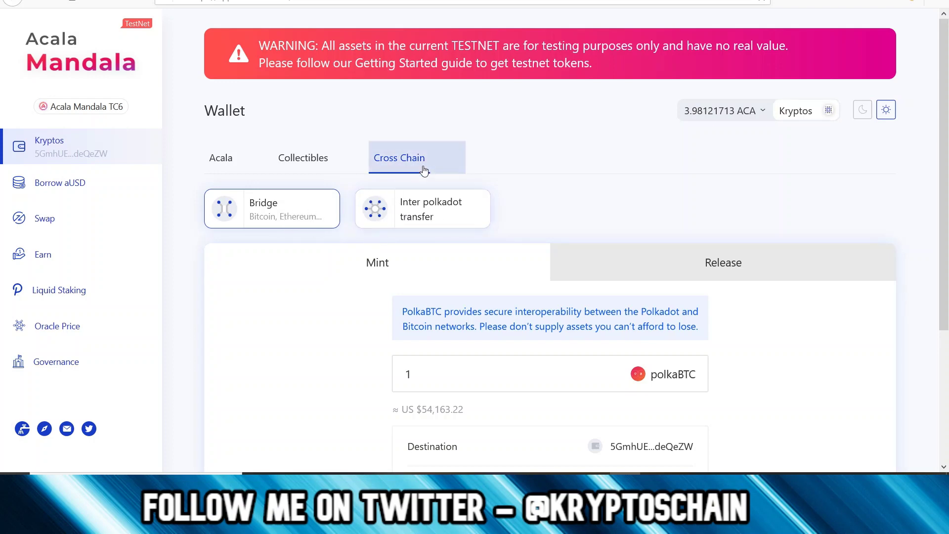
Step: Inspect the destination chains offered for an inter-Polkadot transfer from Acala, leaving the destination unselected
scroll(321, 233, down, 1)
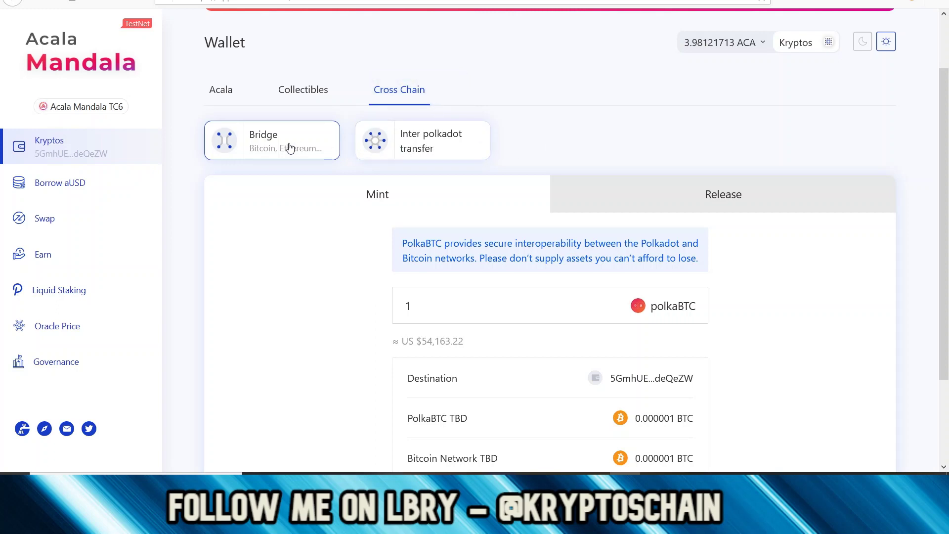
click(456, 162)
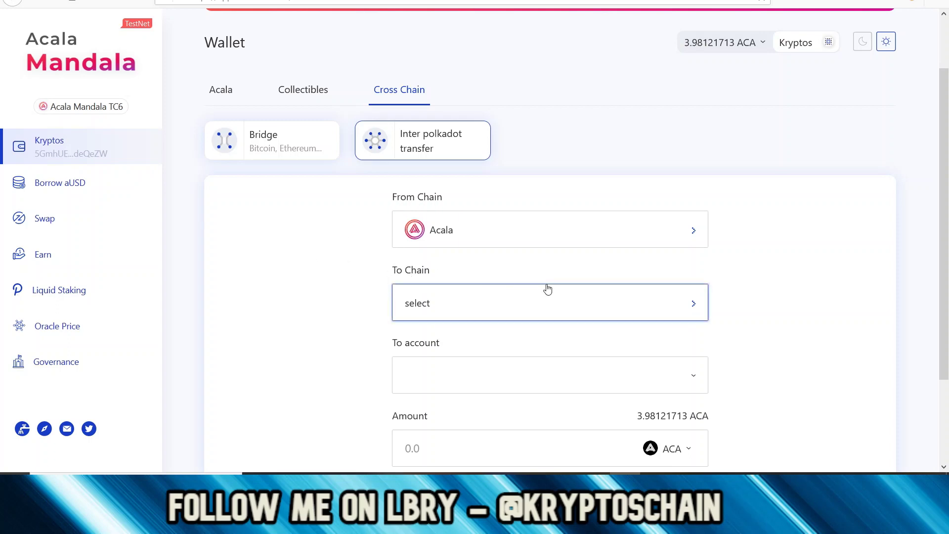
click(598, 307)
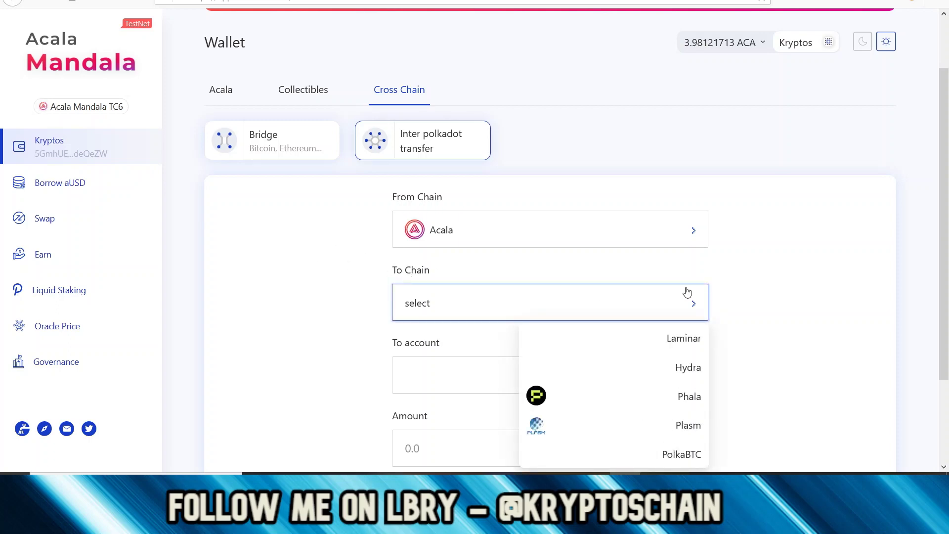
scroll(710, 293, down, 1)
scroll(748, 252, up, 1)
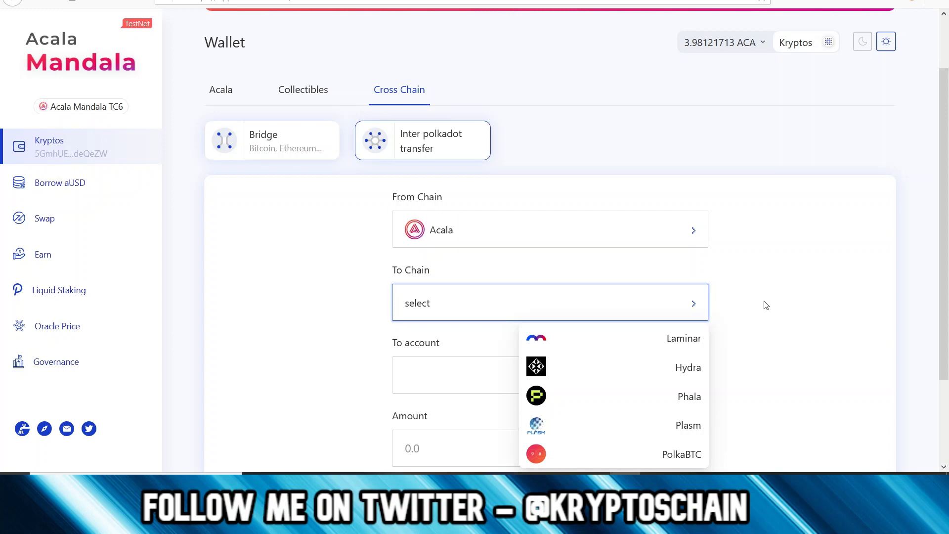
click(750, 316)
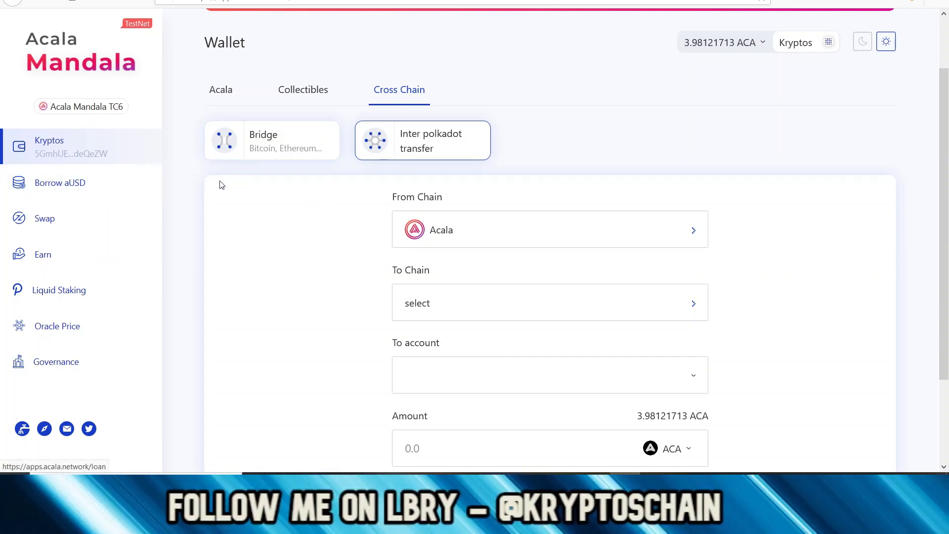
Step: Open the Borrow aUSD page and look over the loan overview, wallet balance and loan creation stages
click(111, 187)
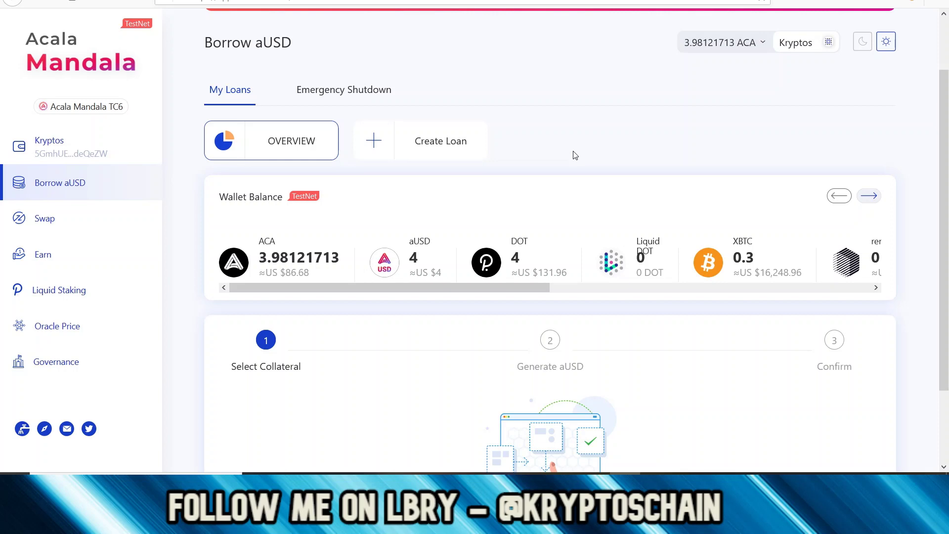
scroll(575, 155, up, 2)
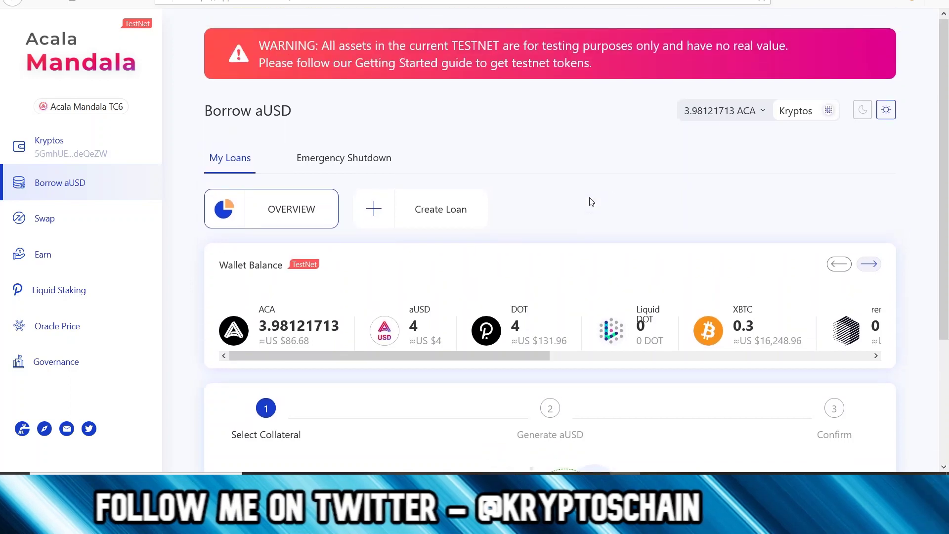
scroll(466, 153, down, 2)
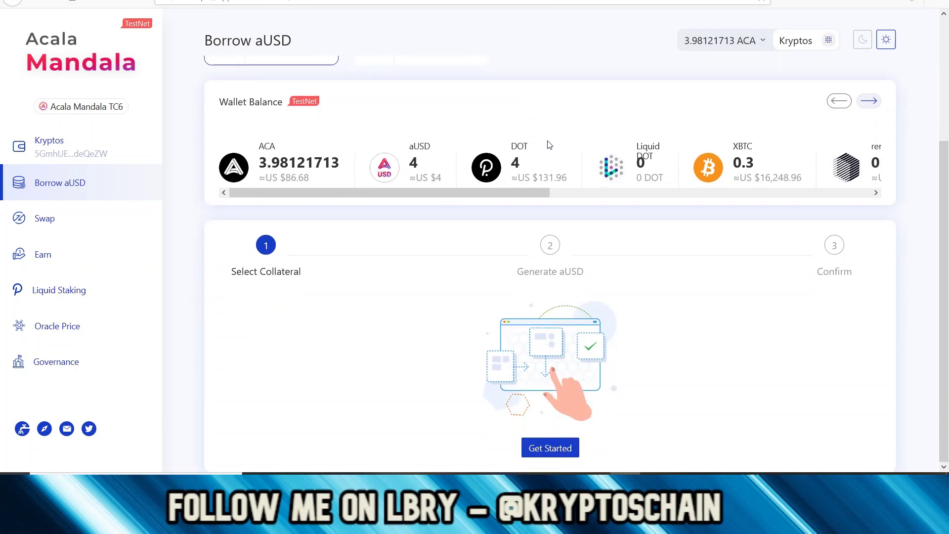
scroll(554, 178, up, 3)
drag(492, 356, 443, 367)
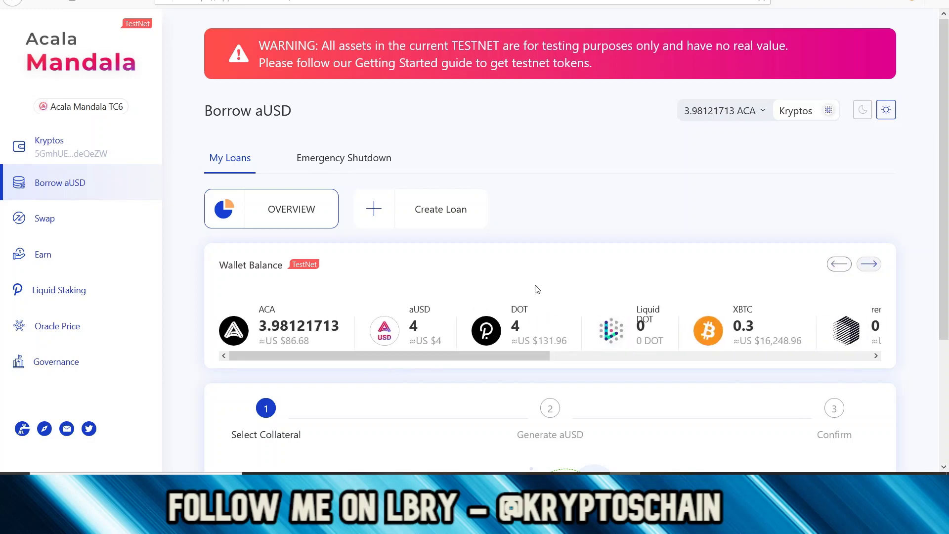
Step: Create a new loan with XBTC as the collateral type and proceed to the Generate aUSD stage
click(463, 220)
scroll(530, 203, down, 2)
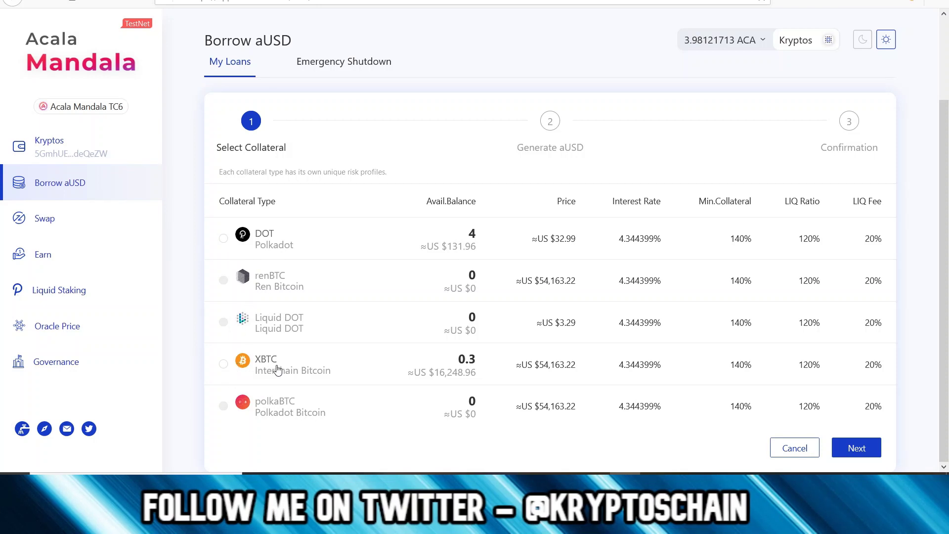
click(224, 366)
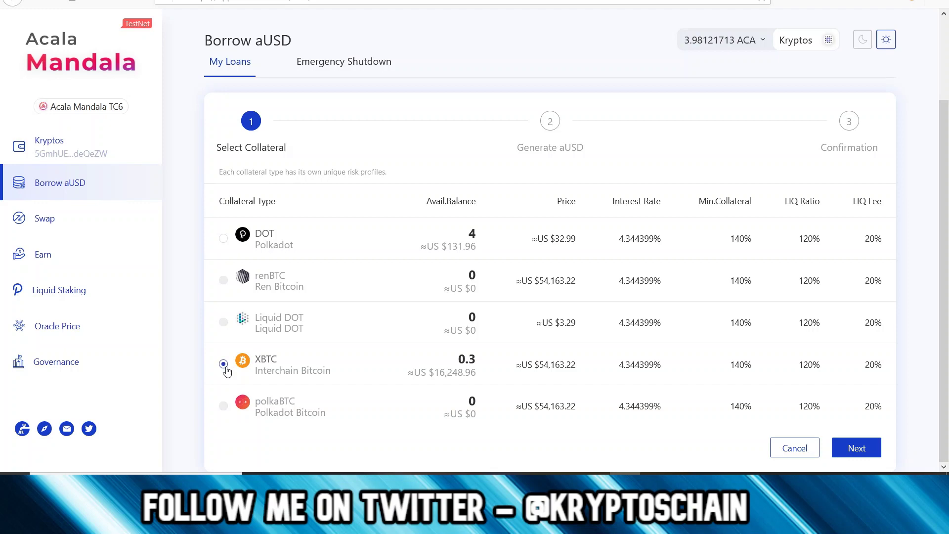
click(857, 448)
scroll(321, 288, down, 1)
scroll(319, 277, up, 1)
scroll(361, 267, down, 1)
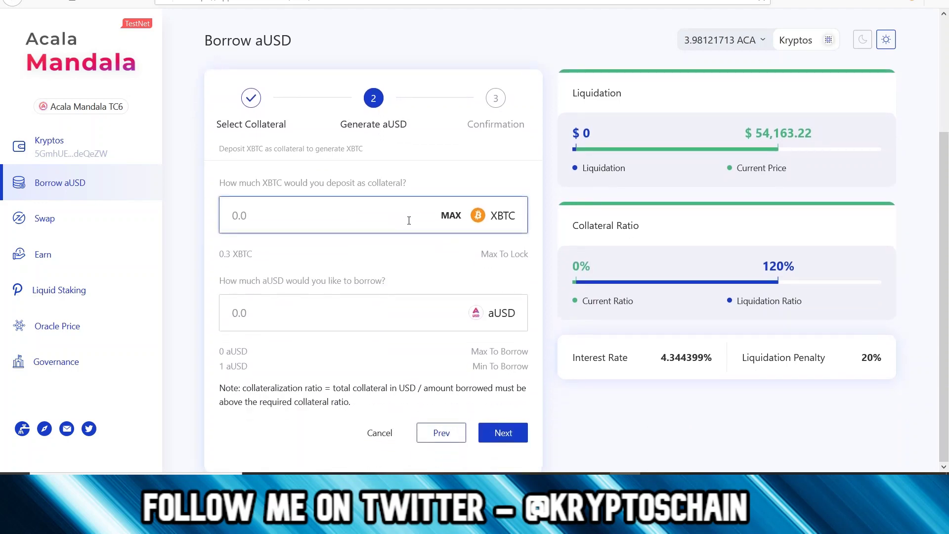
Step: Set the XBTC collateral deposit to 0.1
click(451, 216)
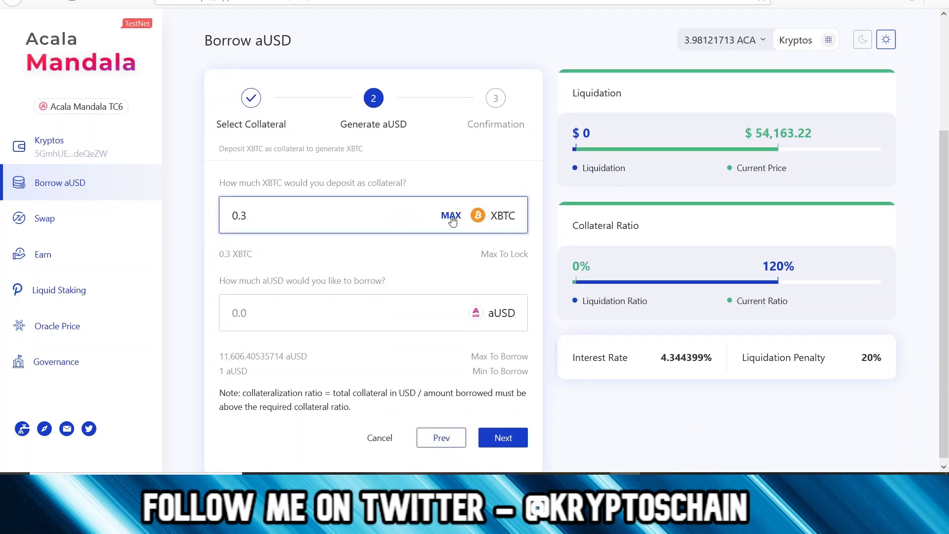
click(305, 222)
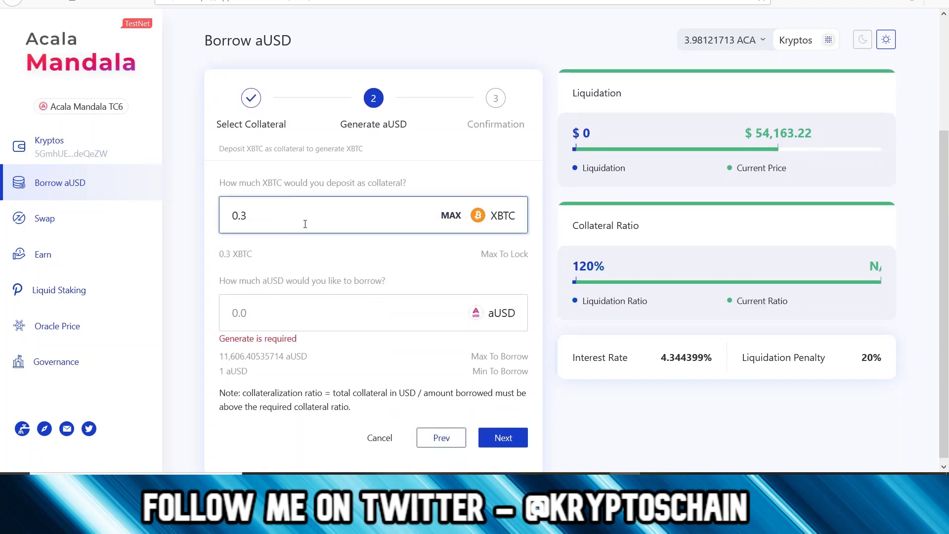
drag(275, 213, 221, 216)
key(BackSpace)
text(0.1)
Step: Copy the maximum borrowable amount and enter 3883 aUSD as the amount to borrow
click(315, 315)
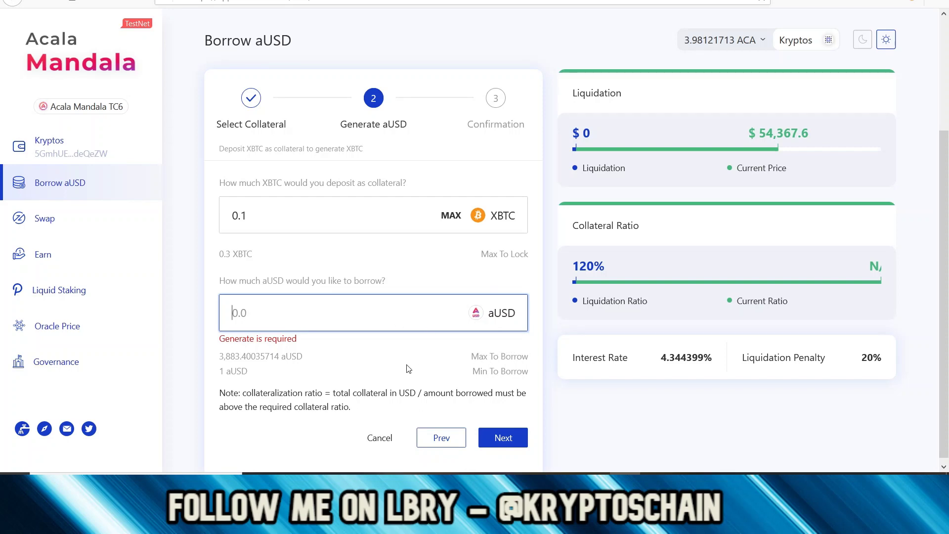
drag(220, 356, 278, 356)
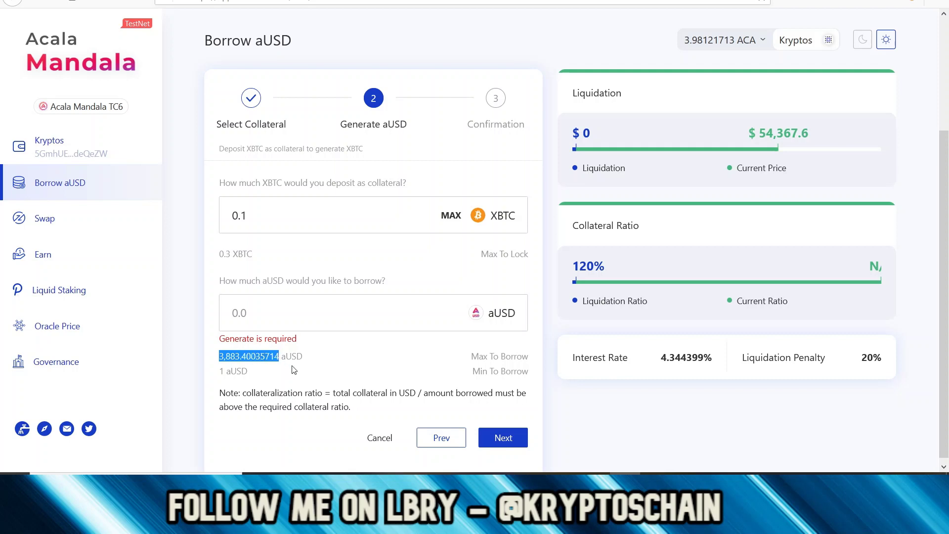
right_click(249, 358)
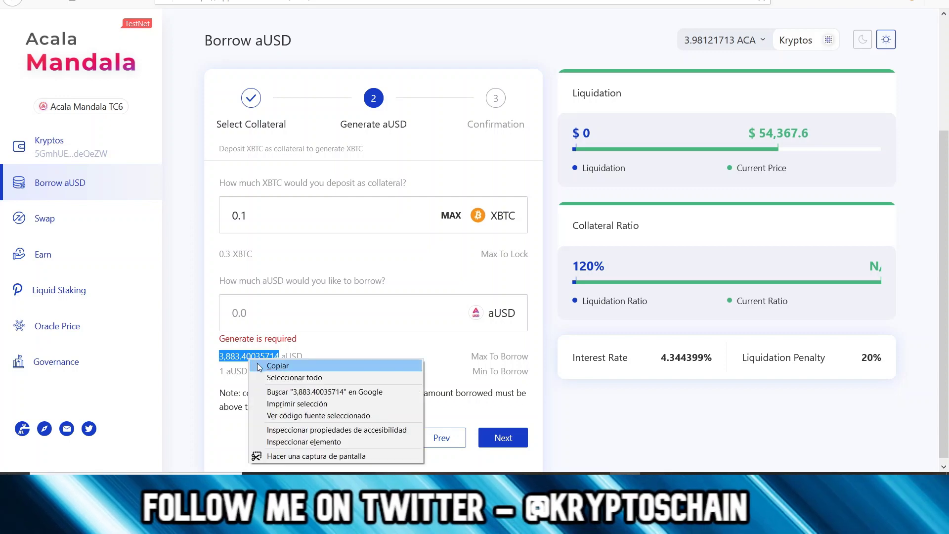
click(260, 366)
click(259, 318)
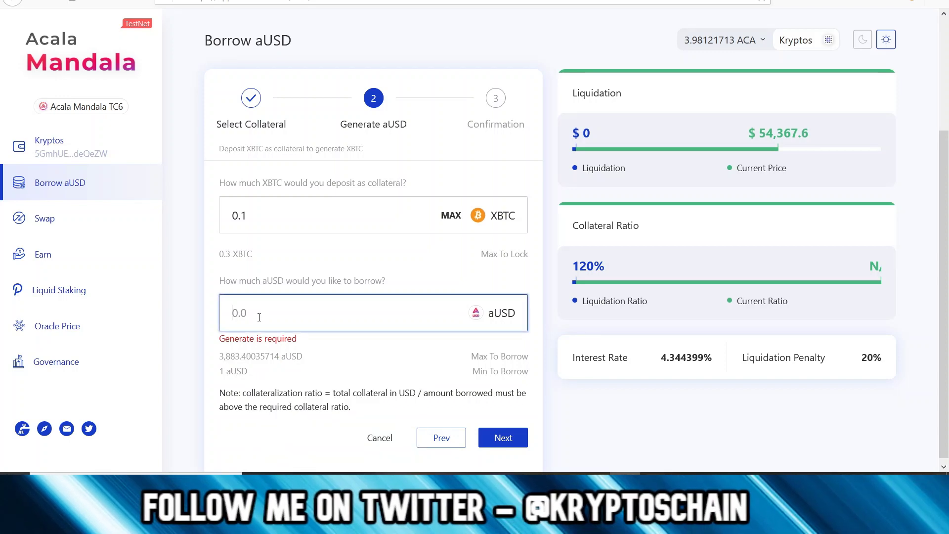
text(3883)
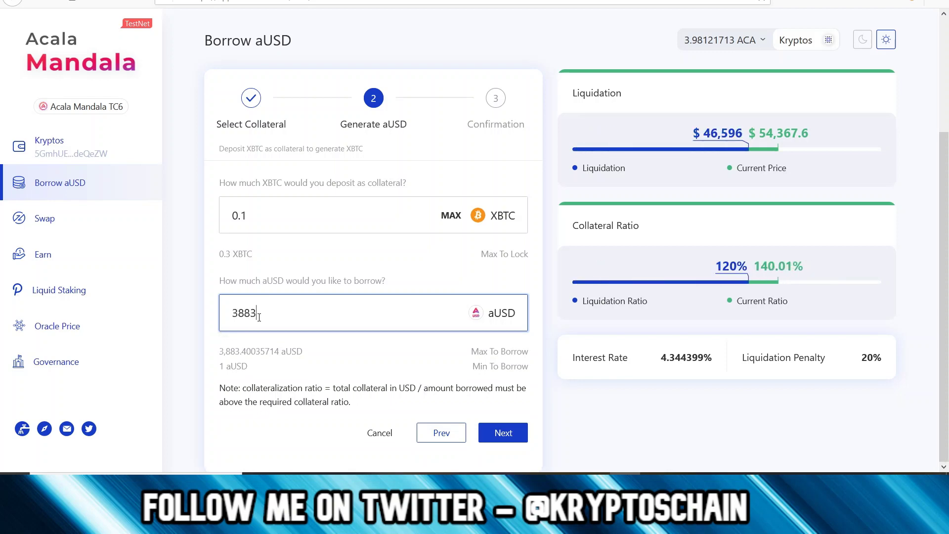
Step: Replace the amount to borrow with 2000 aUSD
drag(270, 309, 234, 311)
key(BackSpace)
text(2000)
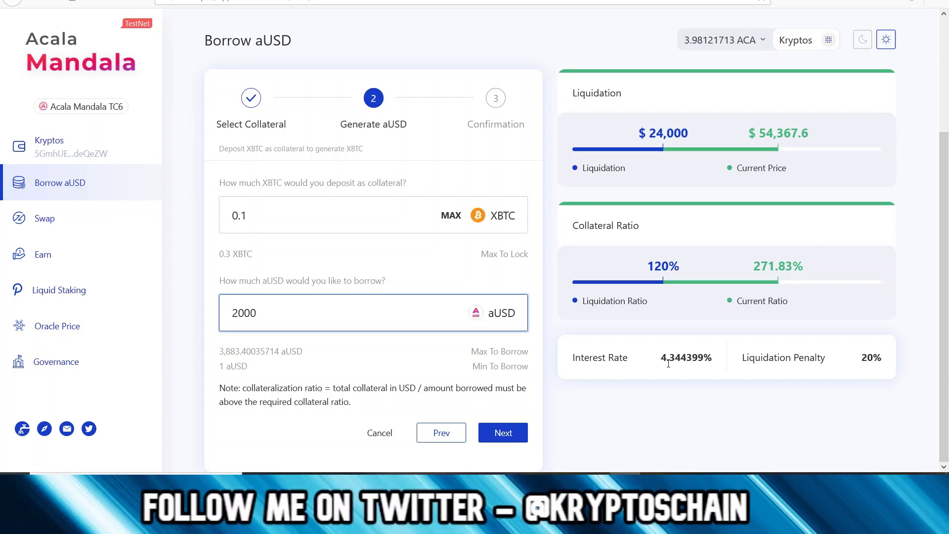
Step: Check the loan's interest rate and advance the loan to the Confirmation stage
drag(666, 362, 712, 358)
click(704, 375)
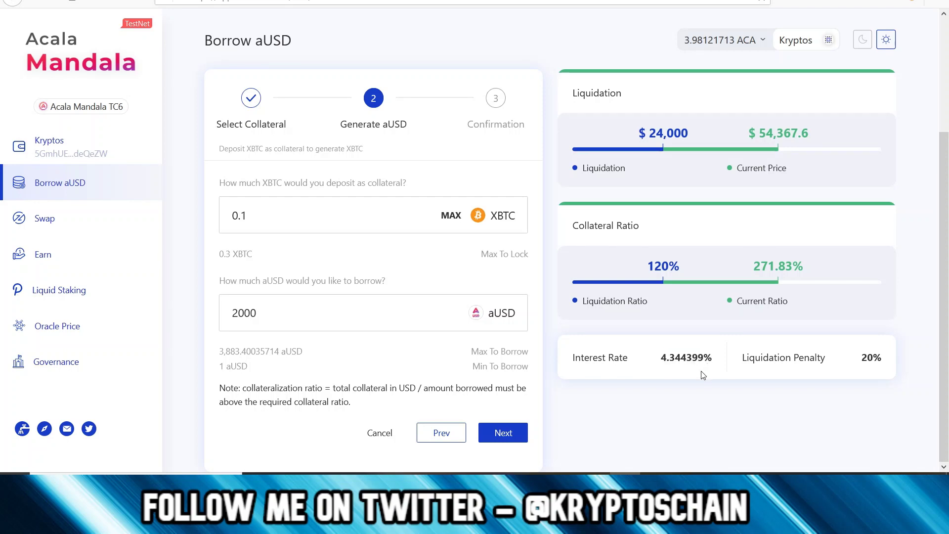
click(298, 315)
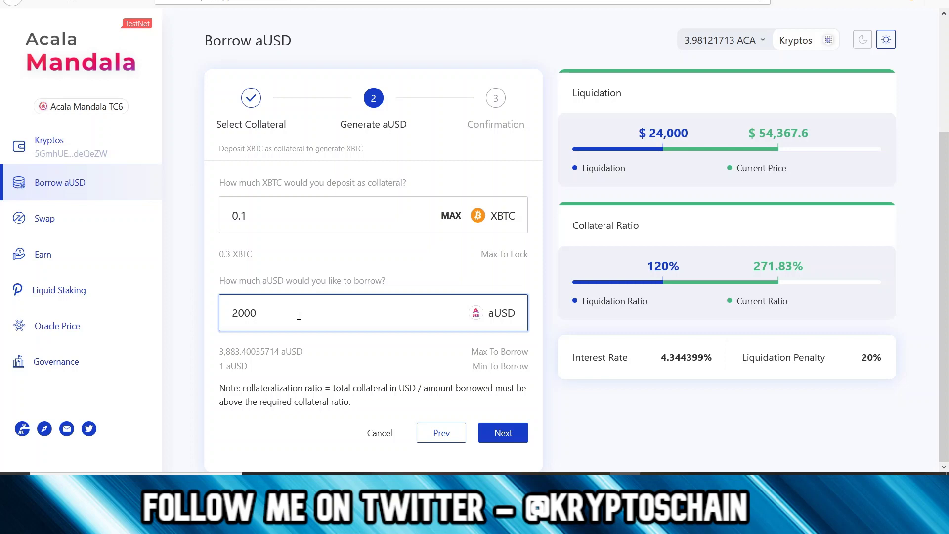
click(477, 336)
click(278, 315)
click(523, 439)
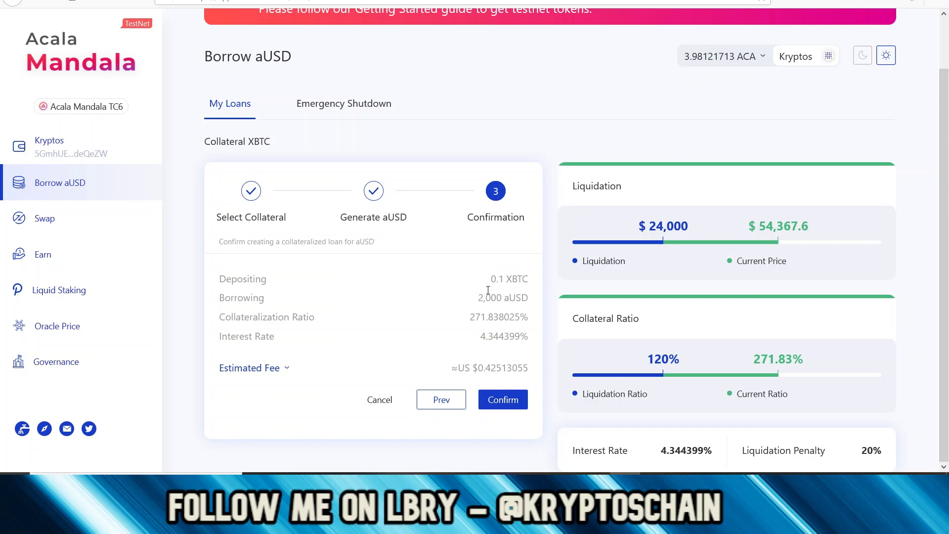
Step: Confirm the XBTC-backed loan, enter the account password and sign the transaction
click(511, 402)
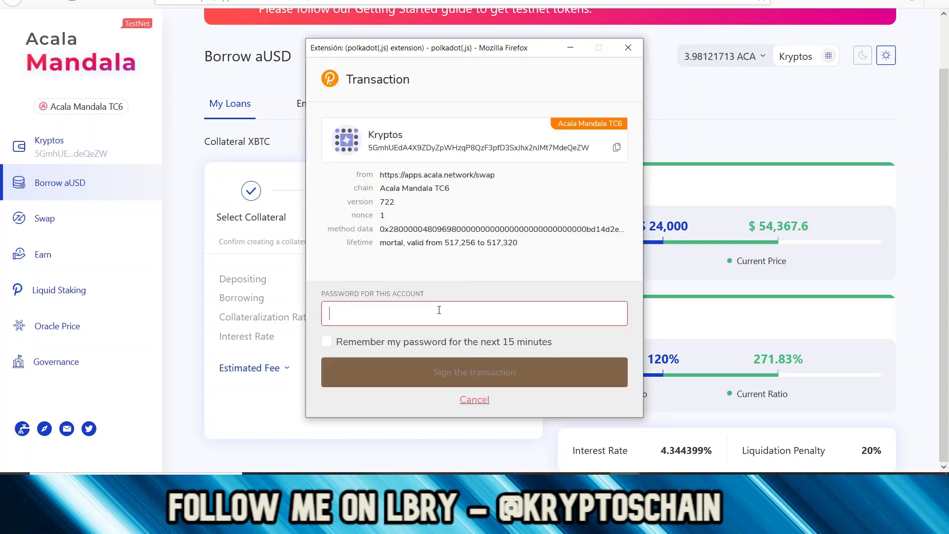
text(**********)
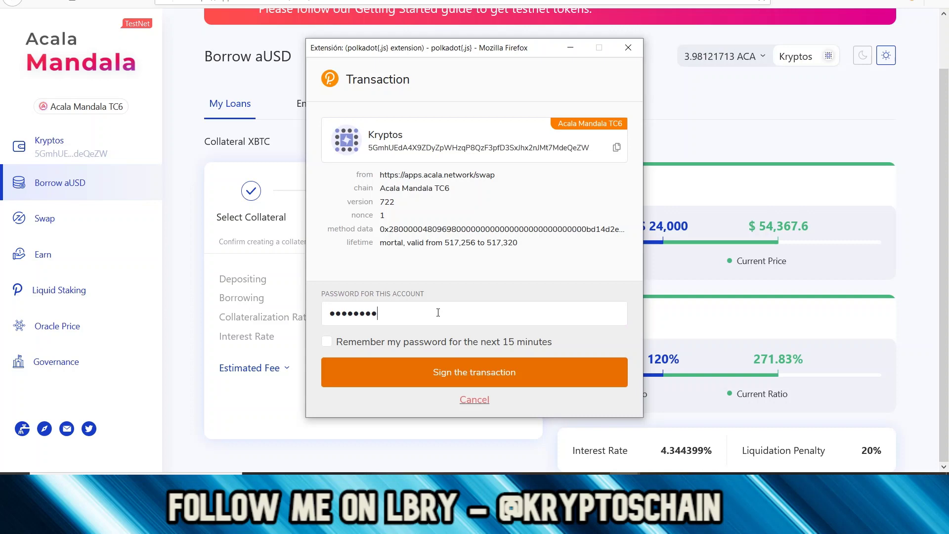
click(433, 373)
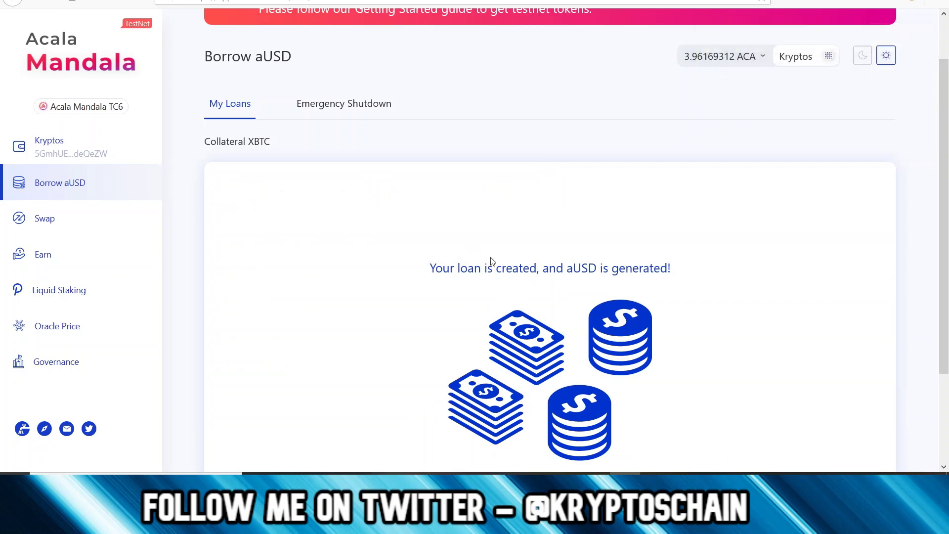
Step: Finish the loan creation and review the wallet balance and XBTC loan details
scroll(507, 268, down, 3)
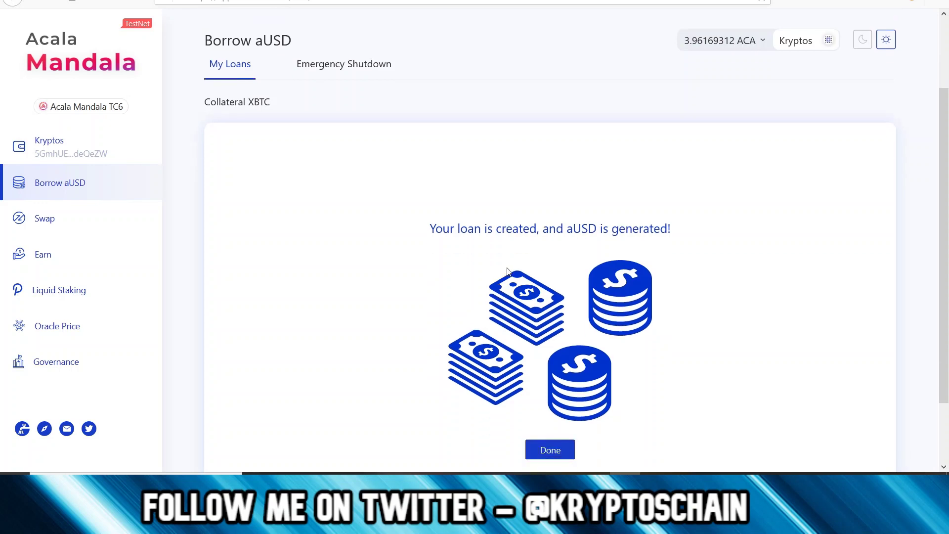
scroll(672, 218, down, 2)
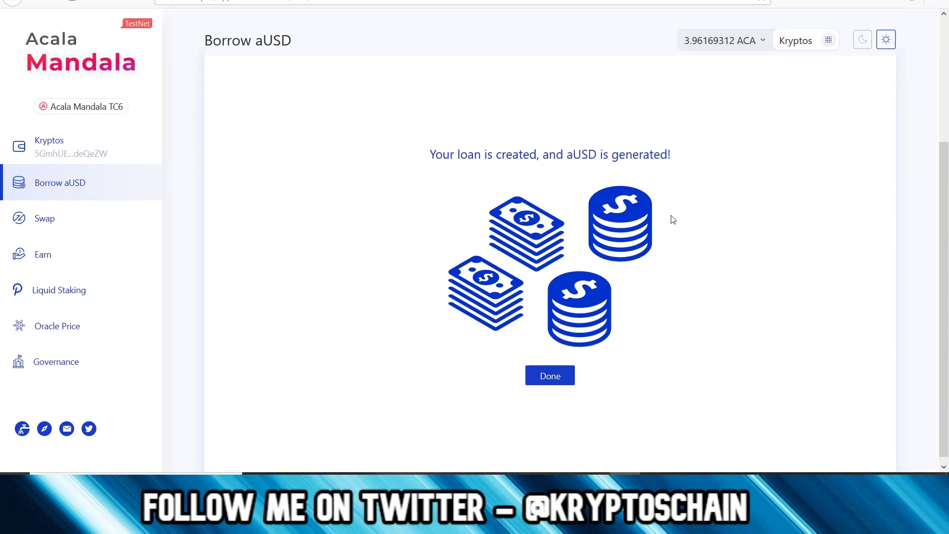
scroll(527, 381, up, 2)
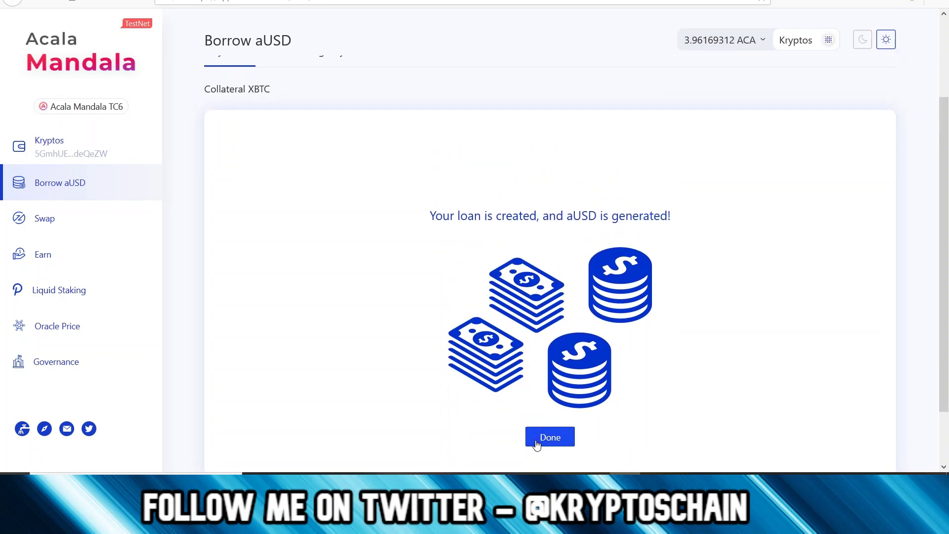
click(536, 440)
scroll(544, 216, down, 2)
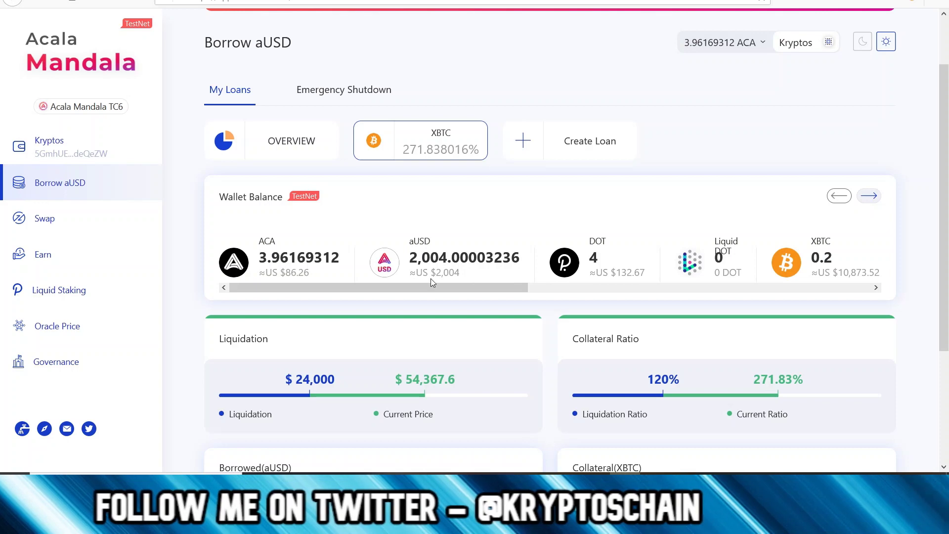
Step: Examine the wallet's aUSD balance and the XBTC loan details, then preview the aUSD payback form without submitting it
scroll(485, 242, down, 2)
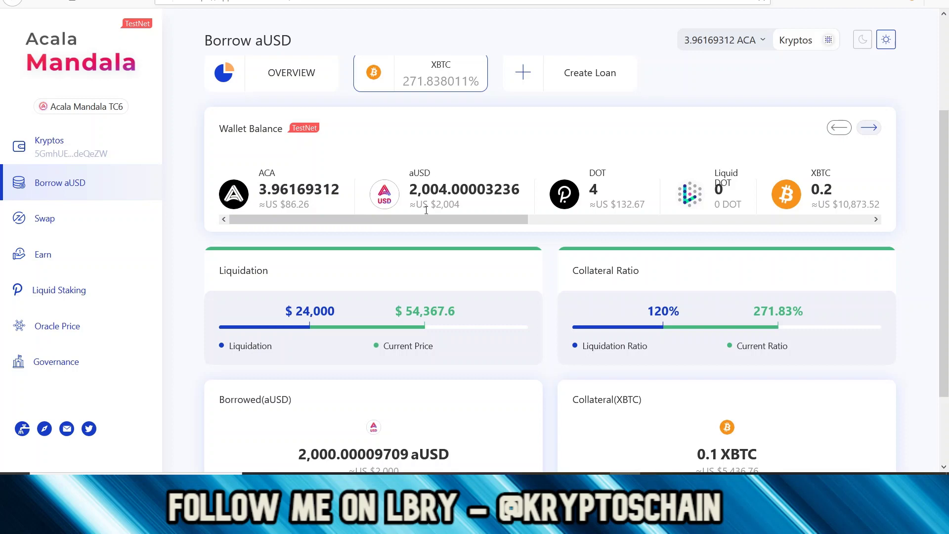
drag(410, 189, 460, 190)
click(413, 190)
click(416, 189)
click(460, 191)
scroll(530, 198, down, 2)
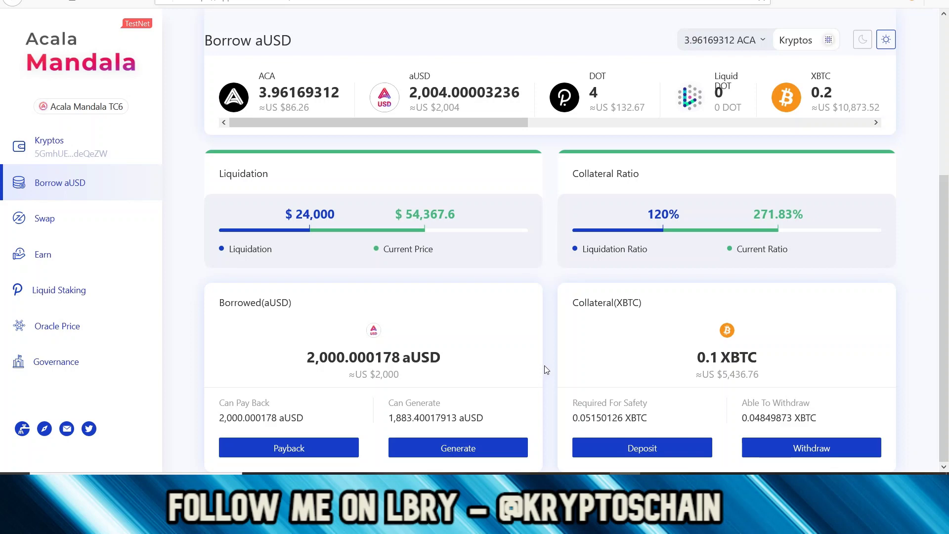
click(317, 451)
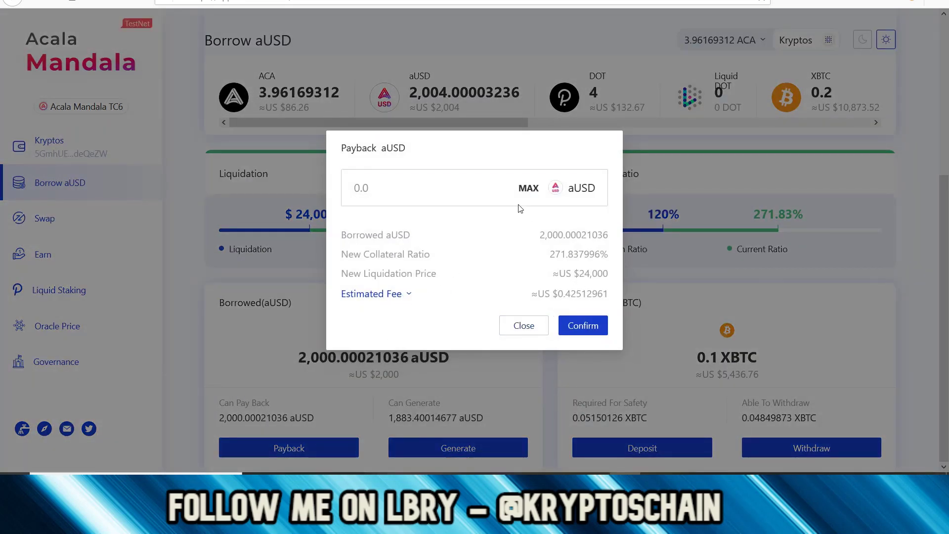
click(532, 328)
Step: Generate 100 more aUSD on the XBTC loan, entering the account password to sign the transaction
click(452, 449)
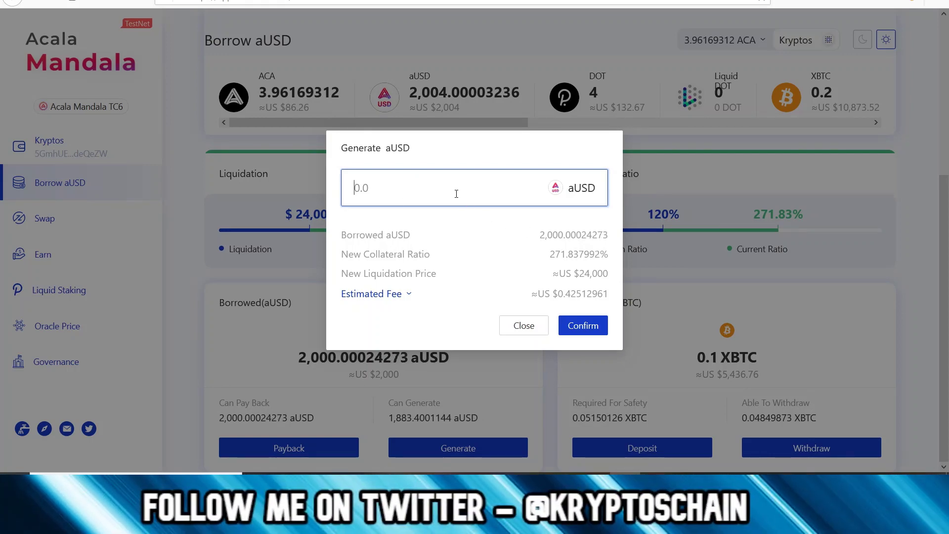
text(100)
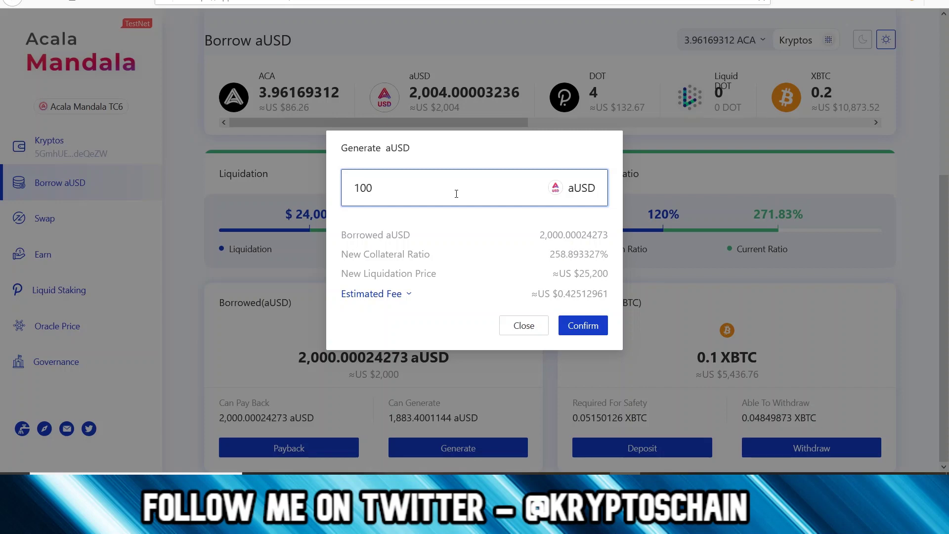
click(584, 324)
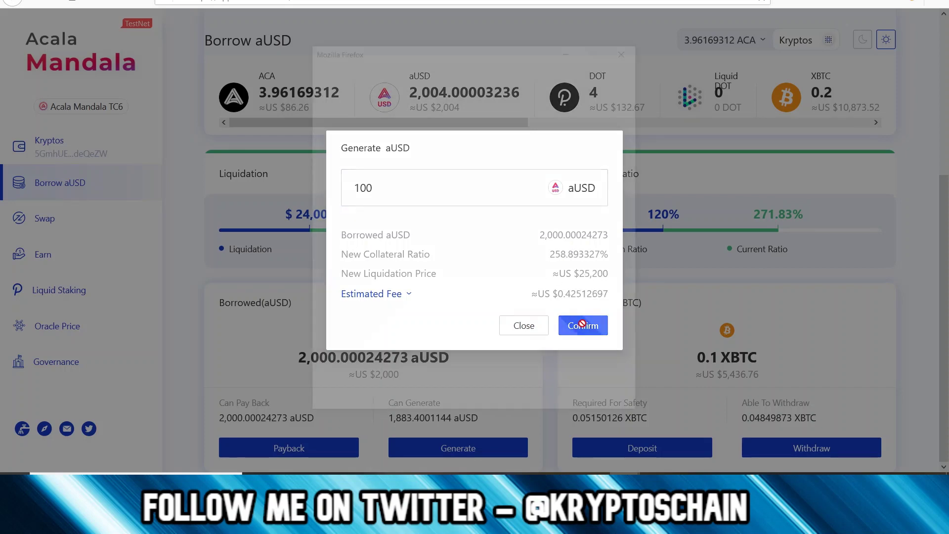
click(439, 319)
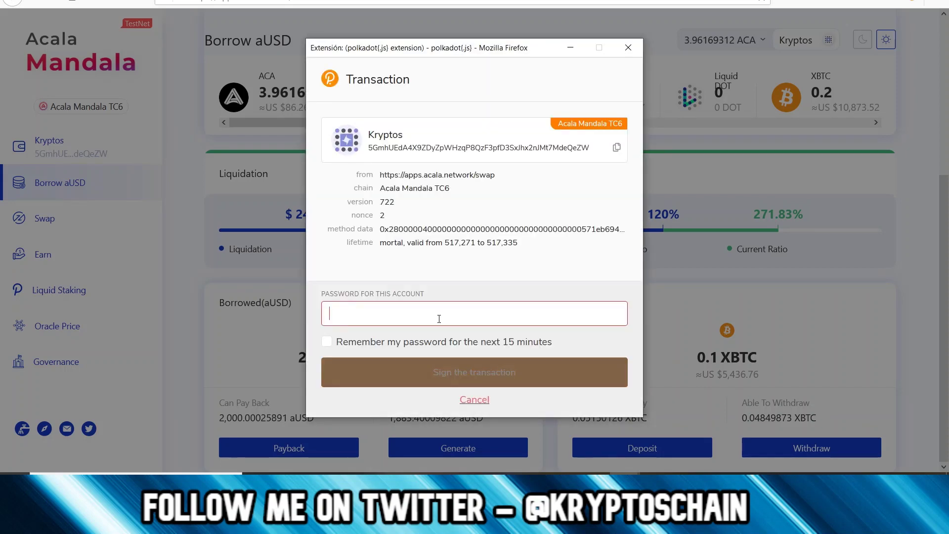
text(••••••••••)
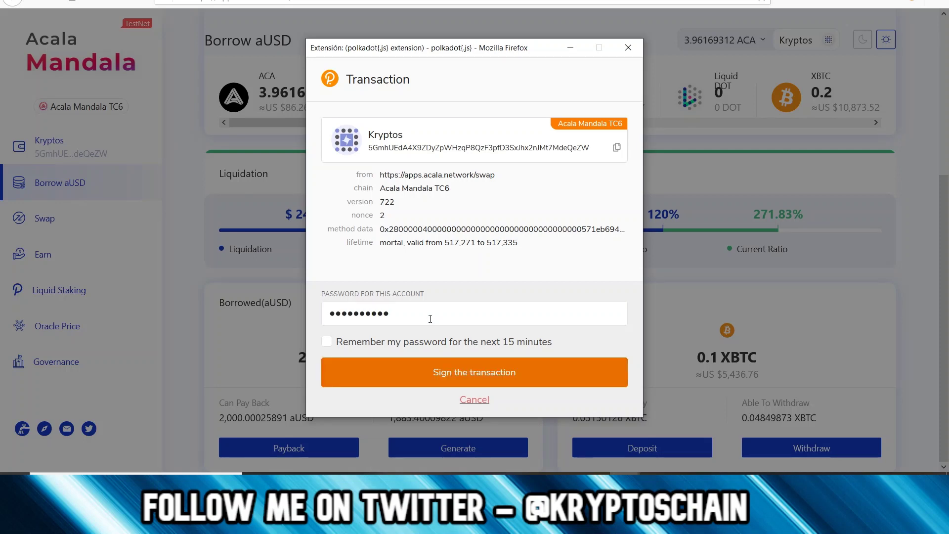
click(469, 367)
click(557, 312)
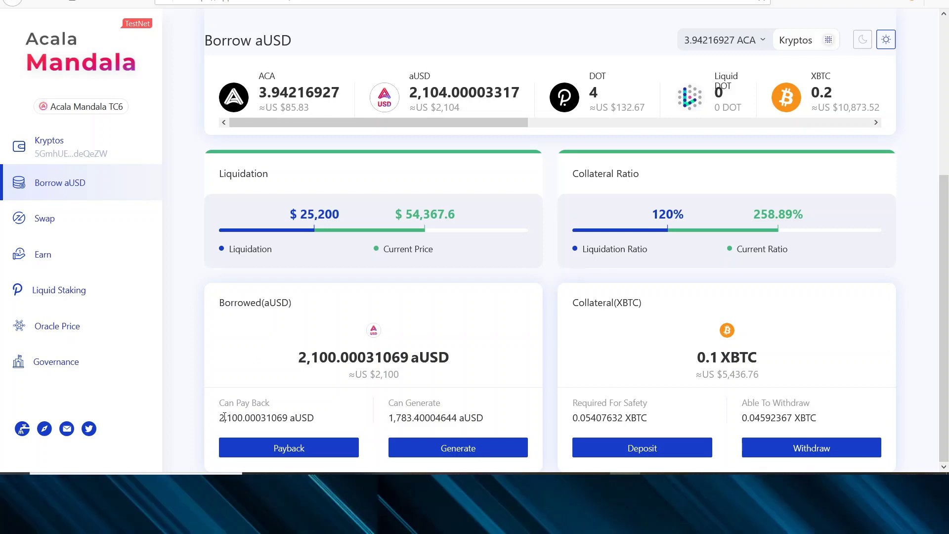
Step: Check the loan's aUSD amount available to pay back and the XBTC collateral
drag(219, 418, 314, 418)
click(244, 418)
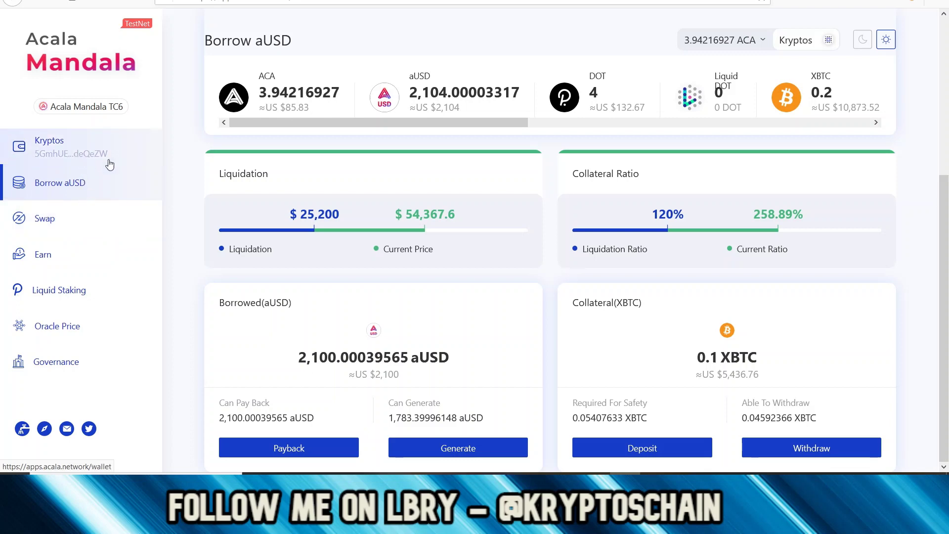
triple_click(764, 360)
drag(698, 357, 764, 356)
click(764, 356)
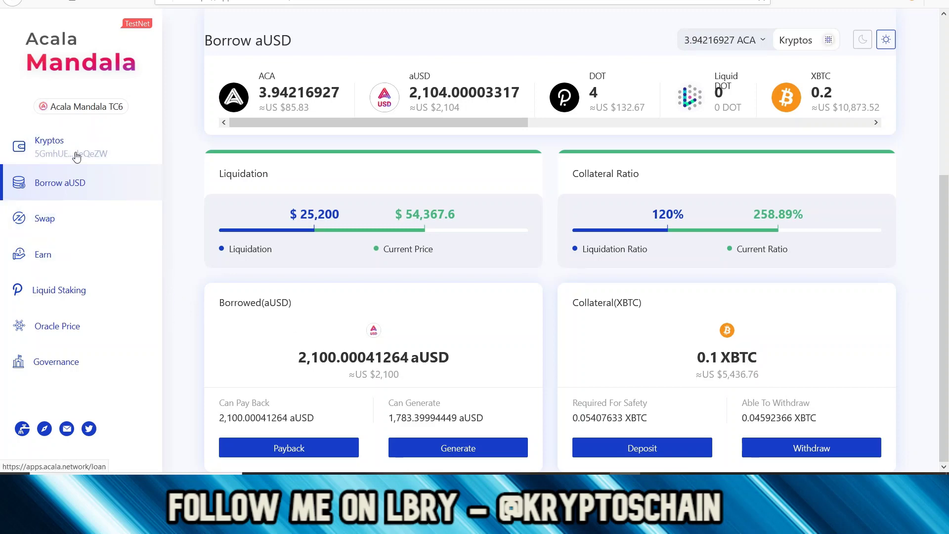
Step: Set up a swap paying with 0.1 XBTC to receive ACA, and review its price, fee and route
click(74, 227)
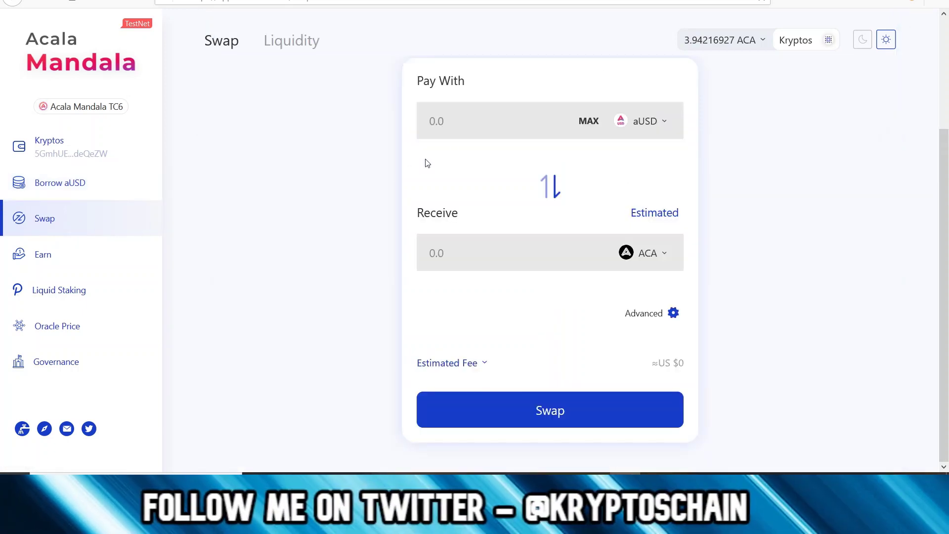
click(644, 122)
click(614, 215)
text(0.1)
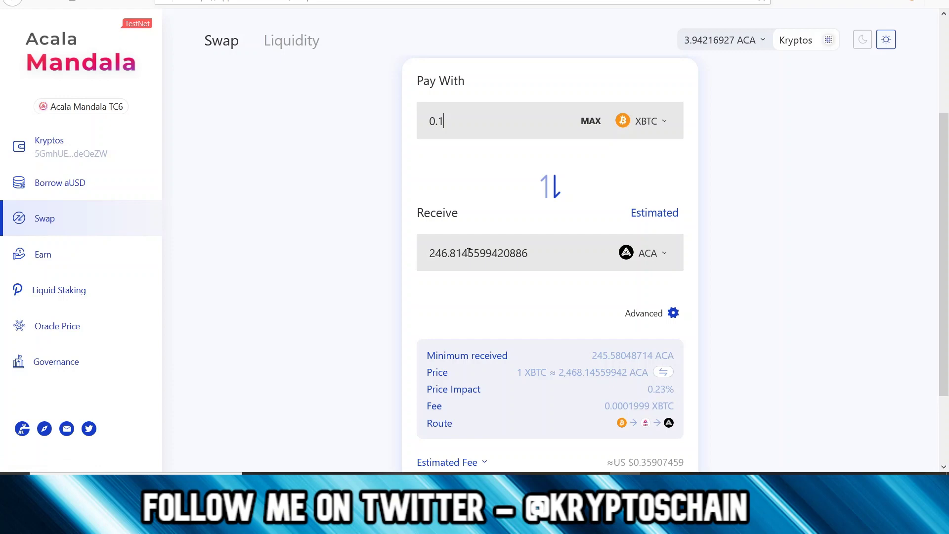
scroll(437, 248, down, 2)
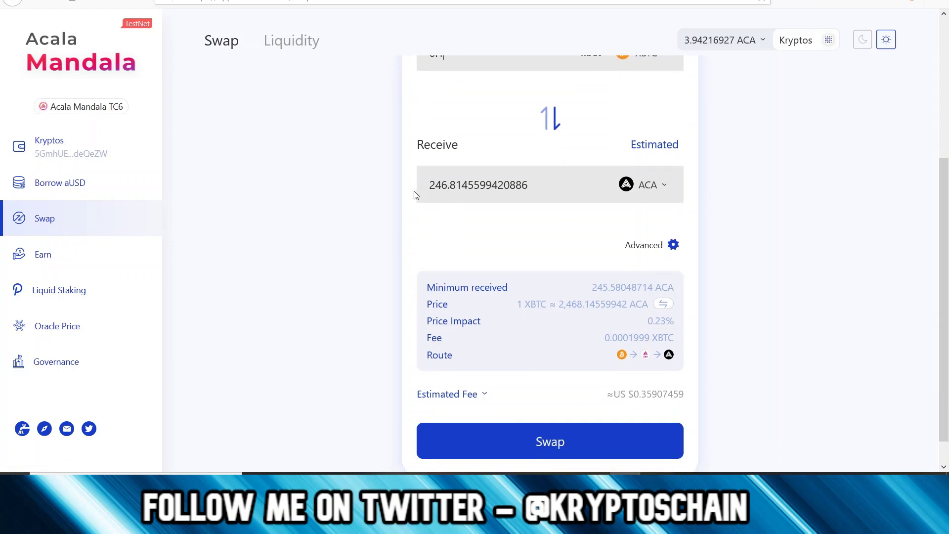
scroll(404, 228, up, 2)
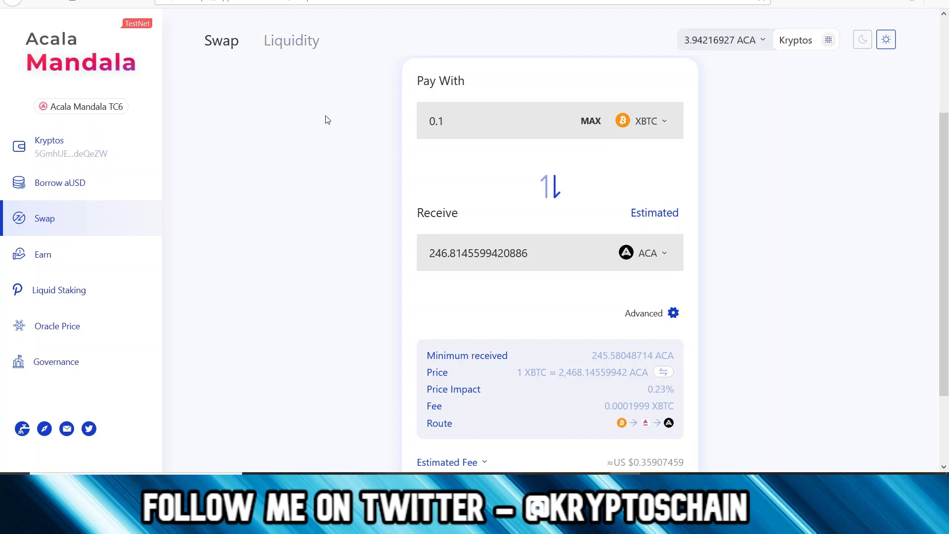
scroll(327, 120, down, 2)
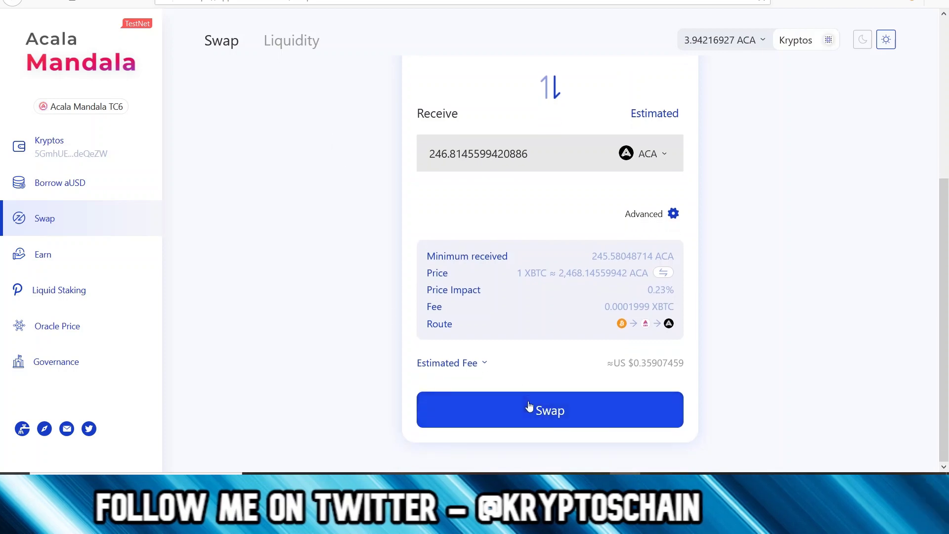
Step: Submit the XBTC to ACA swap, enter the account password and sign the transaction
click(531, 408)
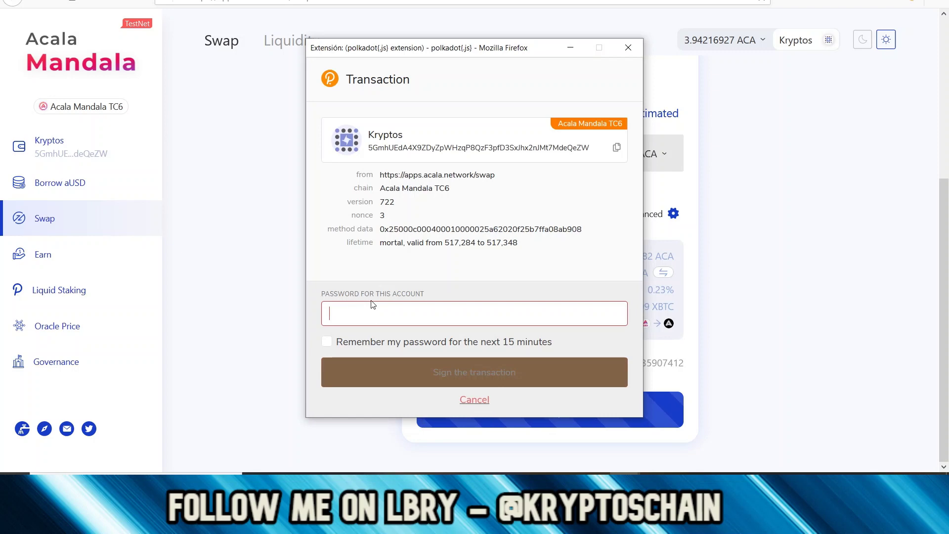
text(**********)
click(387, 373)
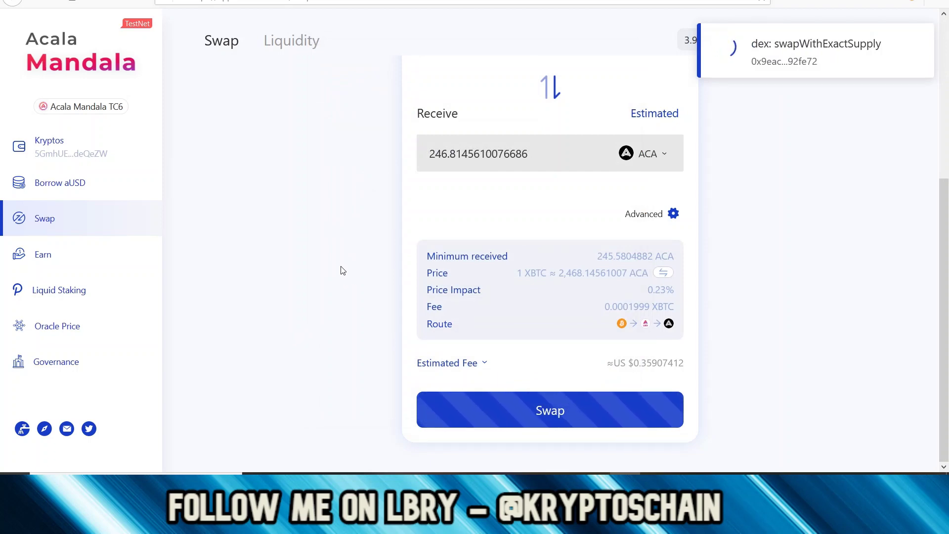
Step: Open the account's wallet and check the token balances following the swap
scroll(344, 270, up, 2)
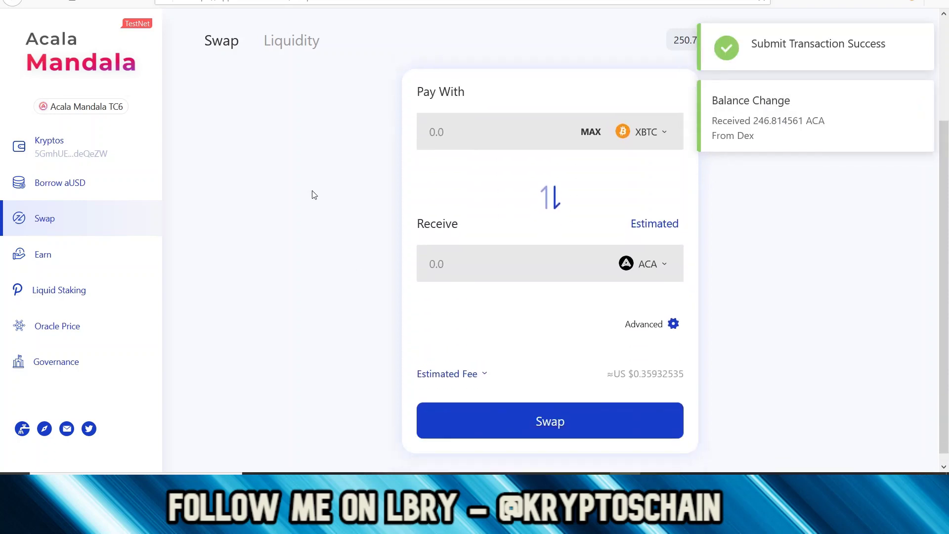
click(102, 155)
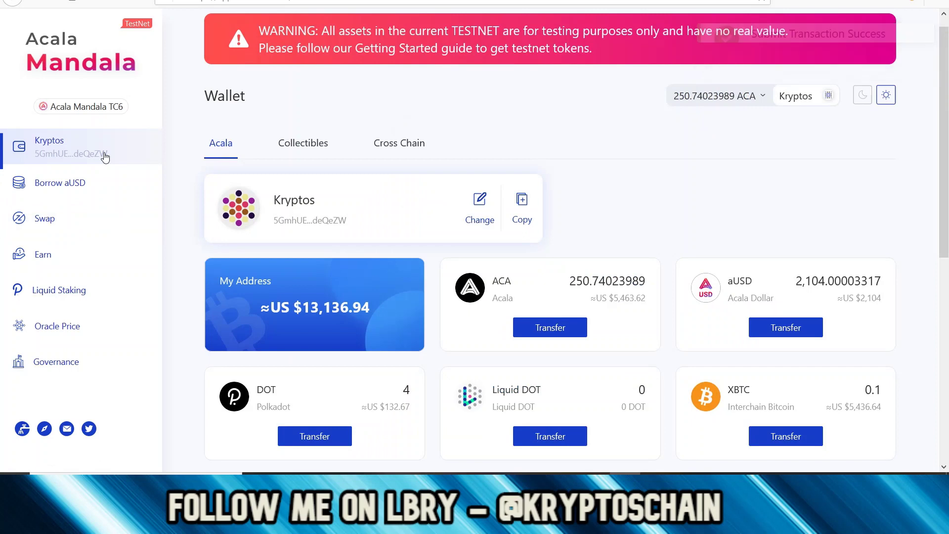
scroll(656, 200, down, 1)
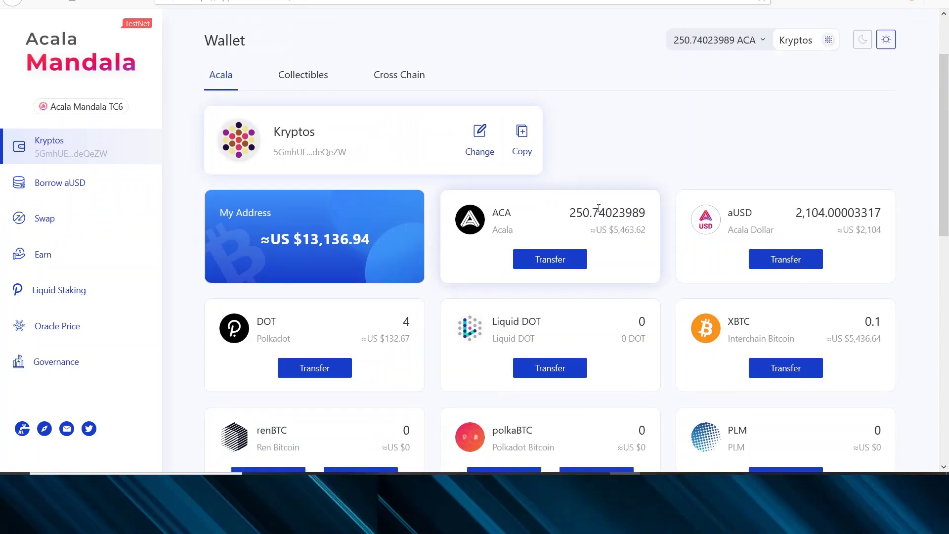
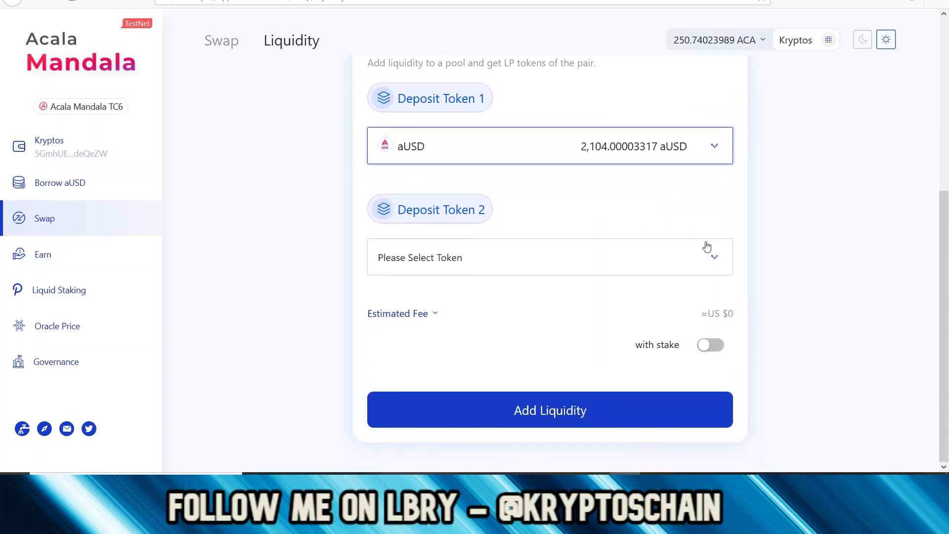
Step: Choose ACA as Deposit Token 2 to pair with aUSD in the liquidity form
click(716, 256)
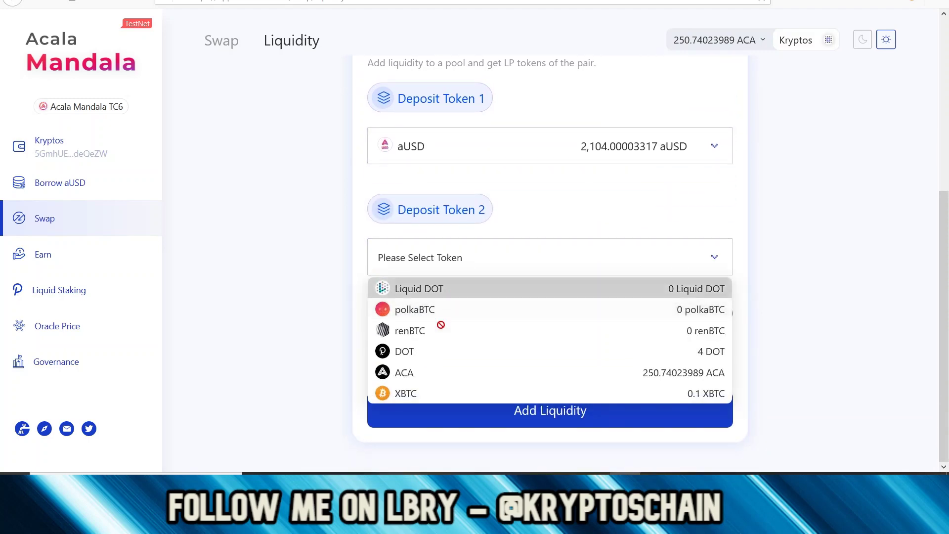
click(426, 373)
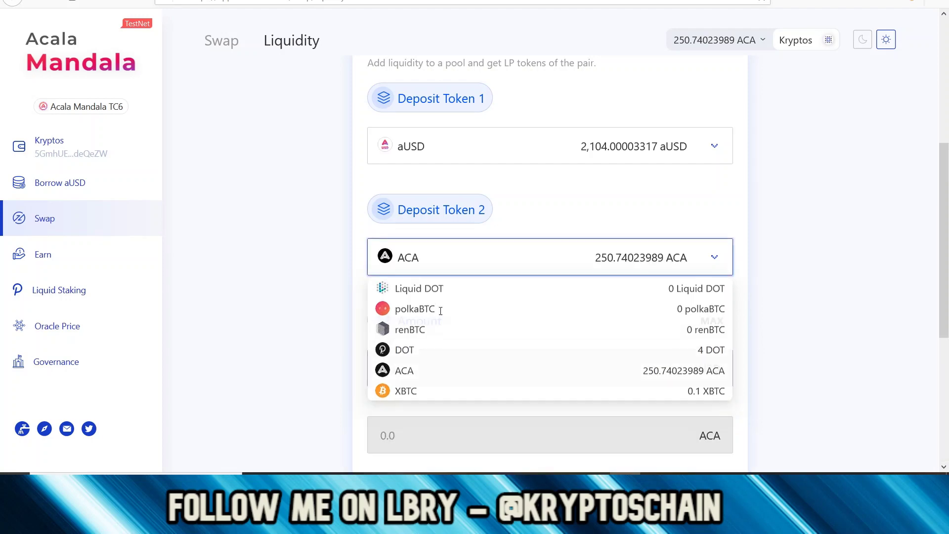
click(585, 143)
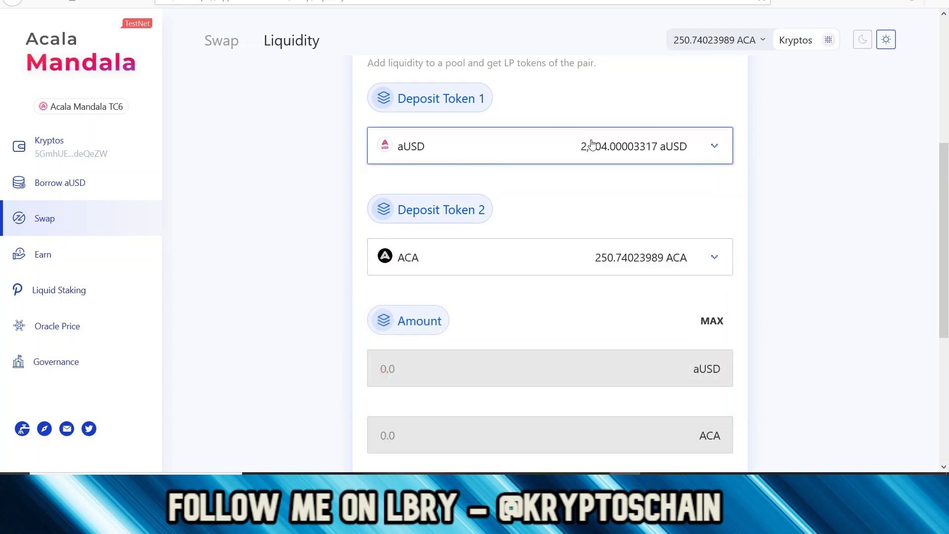
click(338, 216)
scroll(335, 227, down, 1)
Step: Set the aUSD liquidity amount to 100 and review the matching ACA amount and pool details
click(447, 304)
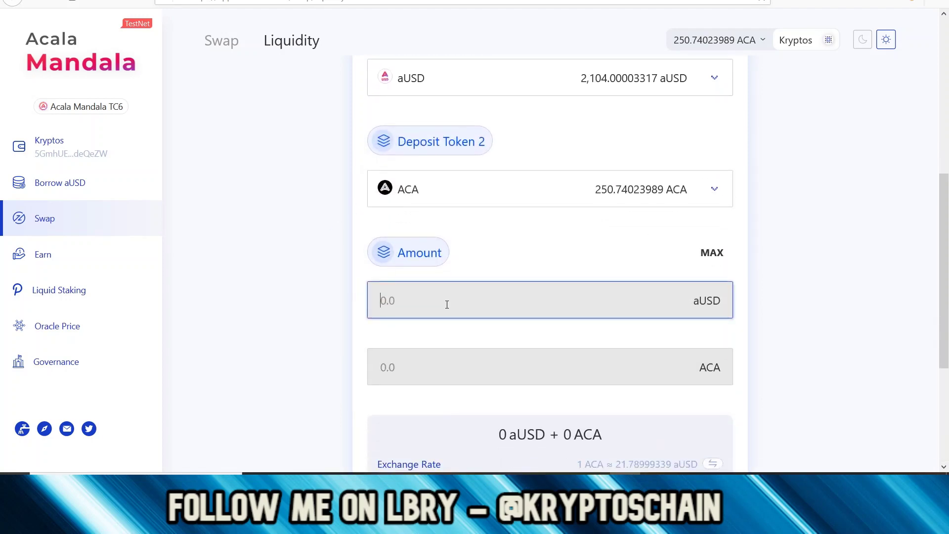
text(10)
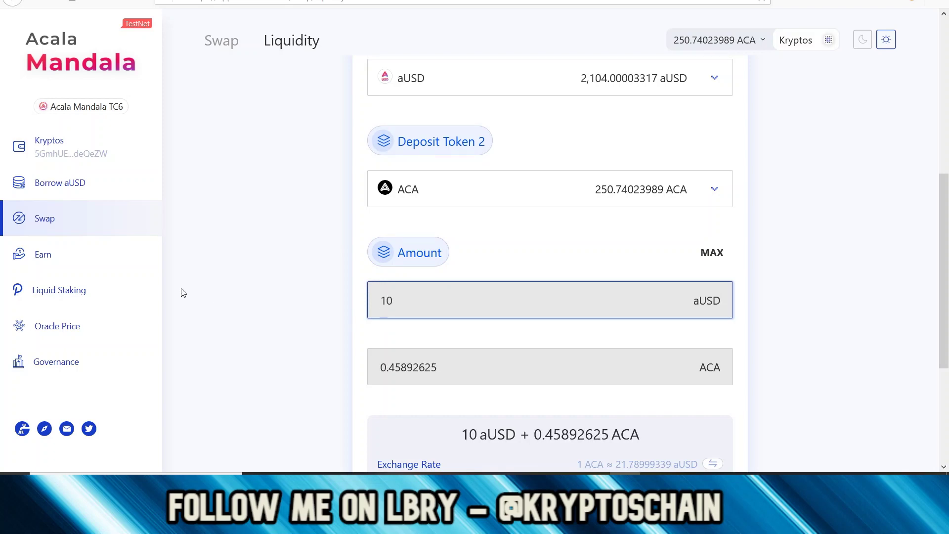
scroll(265, 287, down, 1)
text(0)
scroll(265, 286, down, 1)
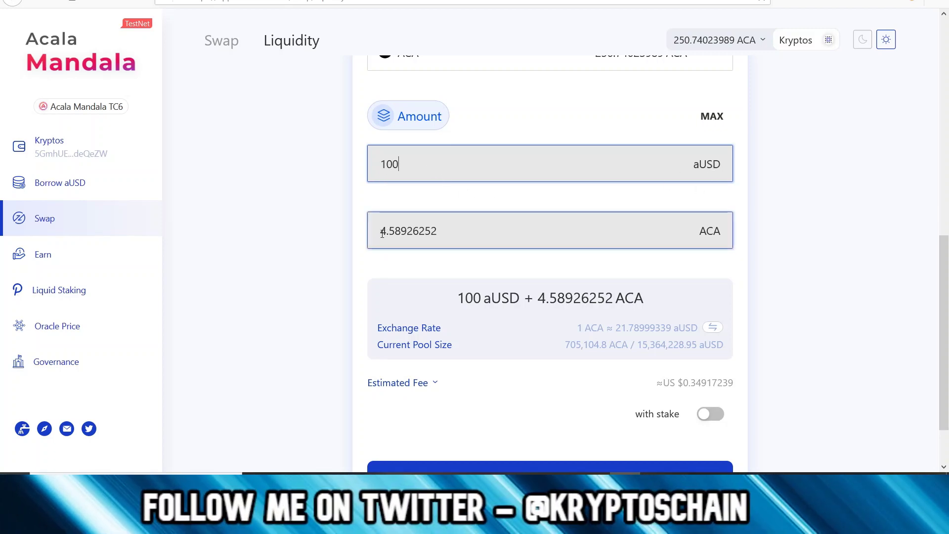
scroll(356, 243, down, 2)
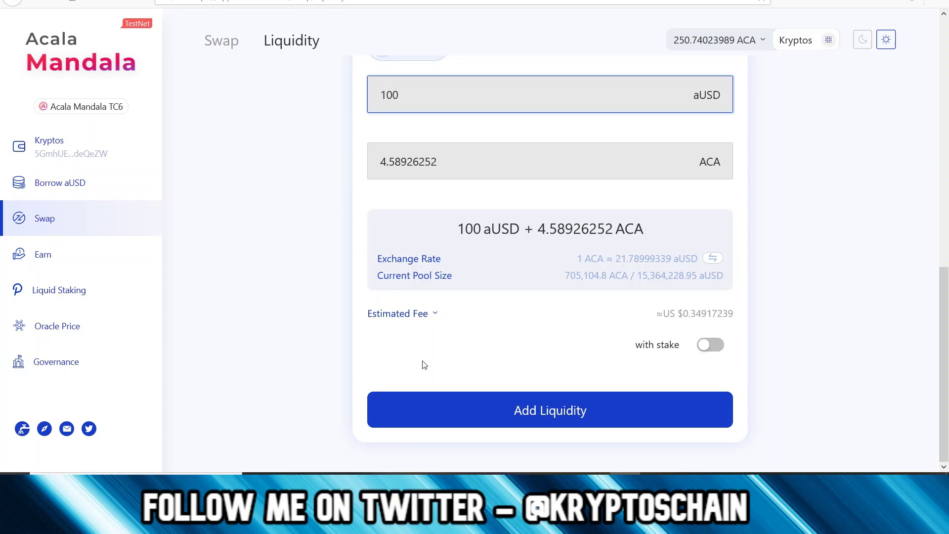
Step: Try the with stake option for the aUSD and ACA liquidity deposit
click(712, 348)
click(712, 347)
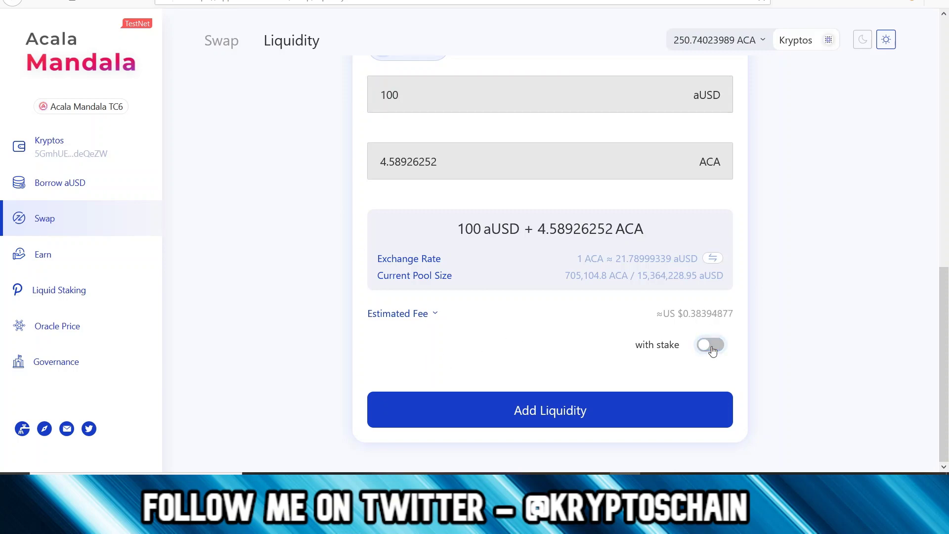
click(712, 348)
click(712, 347)
click(710, 348)
click(711, 346)
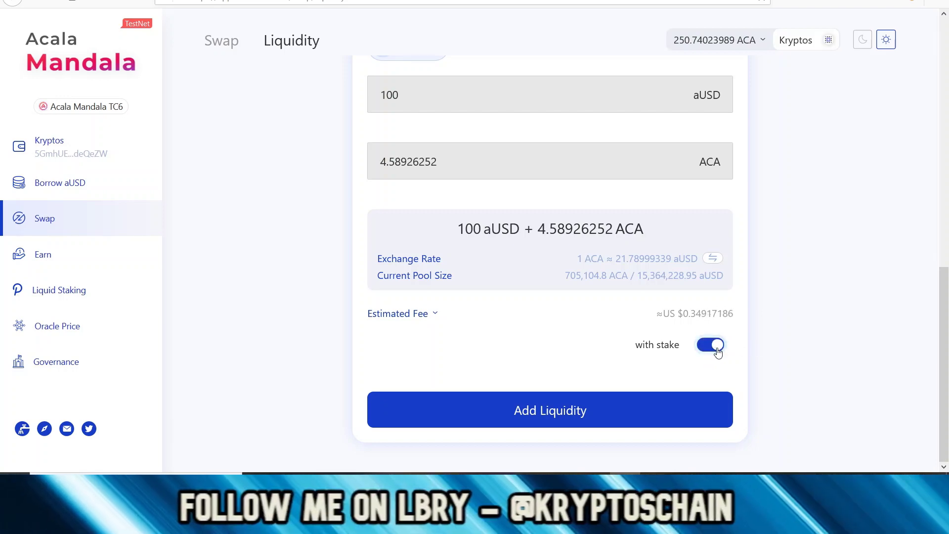
Step: Review the deposit tokens and amounts, and switch the with stake option back off
scroll(744, 350, up, 3)
scroll(741, 350, up, 3)
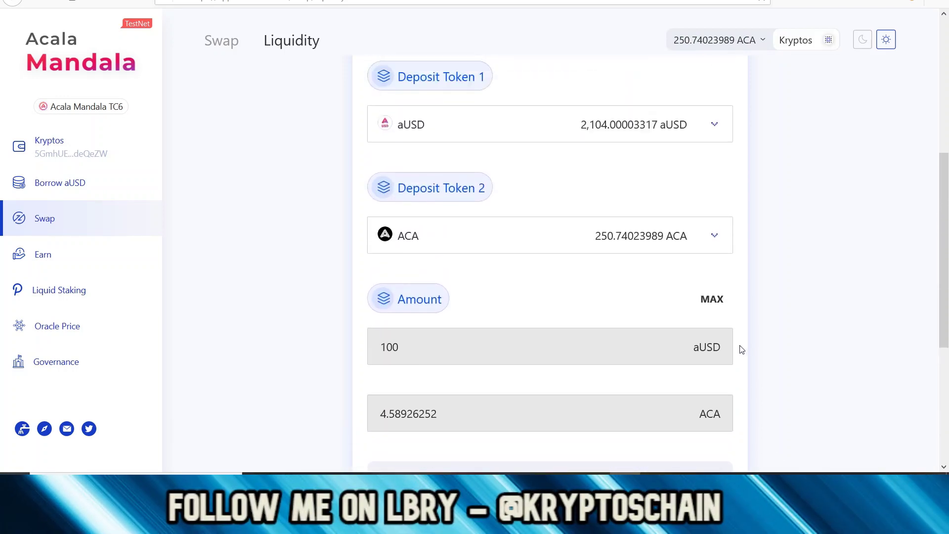
scroll(741, 351, down, 5)
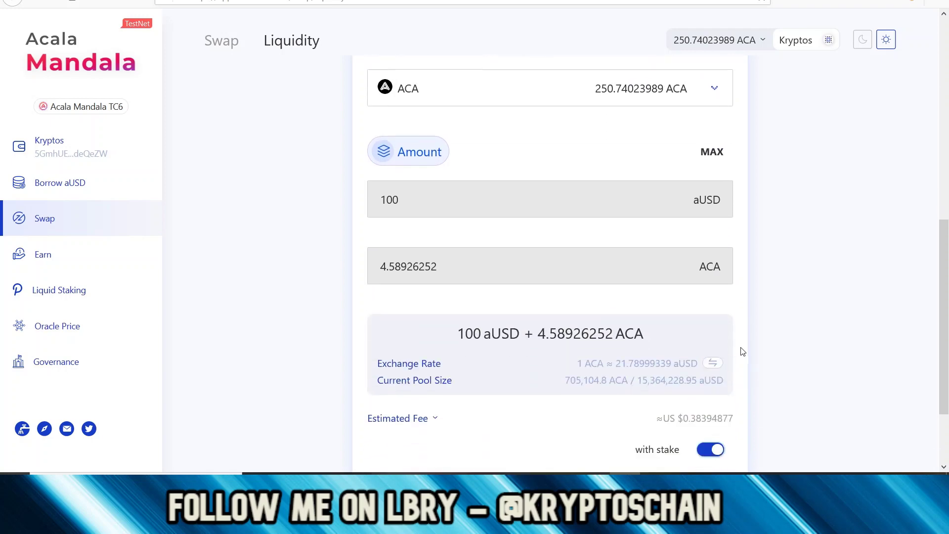
click(723, 347)
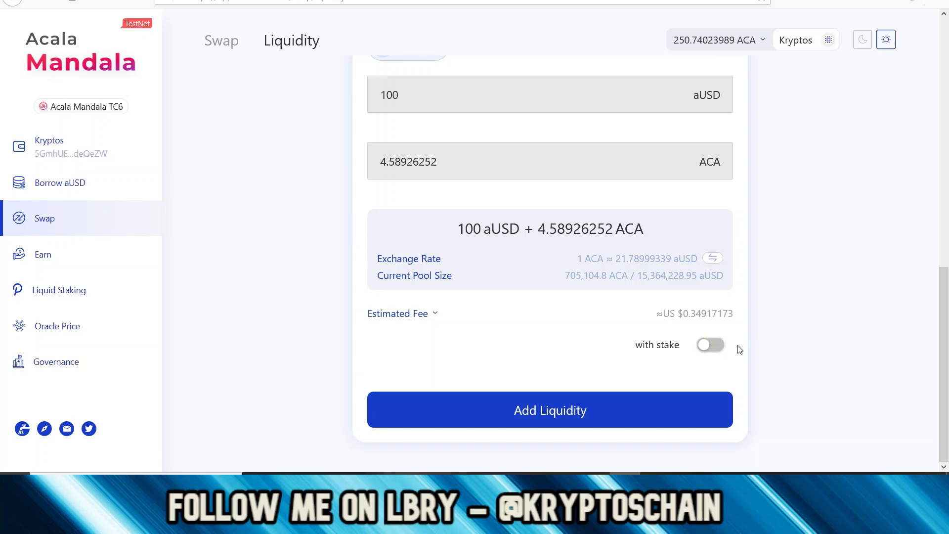
click(711, 346)
click(710, 346)
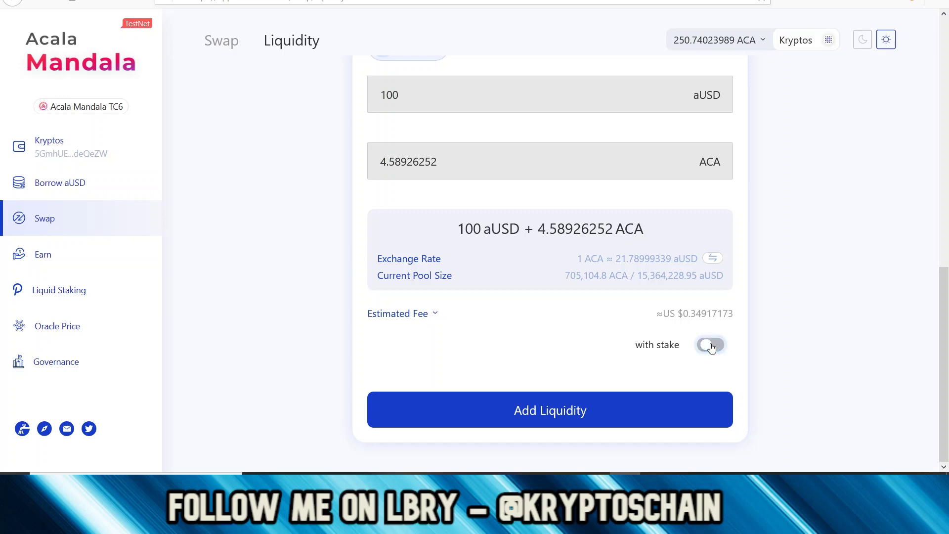
Step: Submit the 100 aUSD and ACA liquidity deposit and sign the transaction with the account password
click(550, 419)
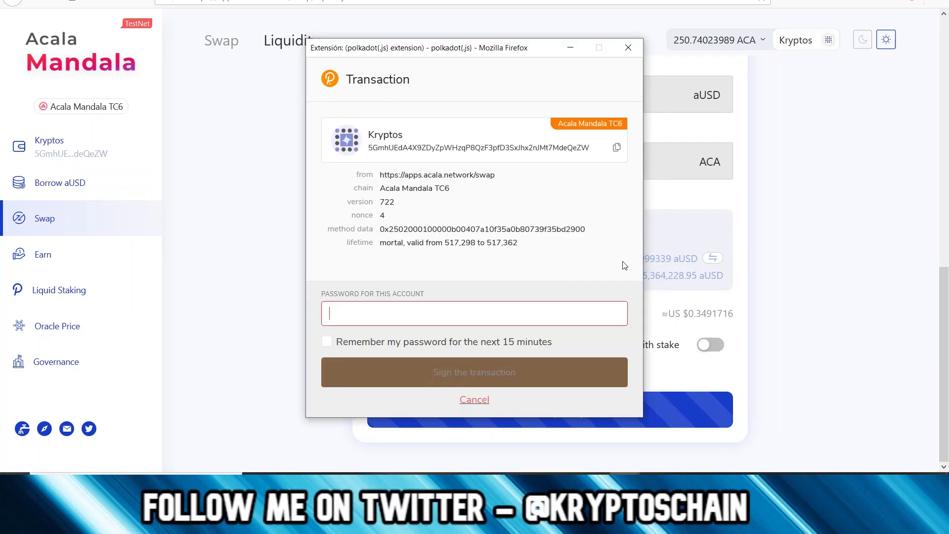
text(********)
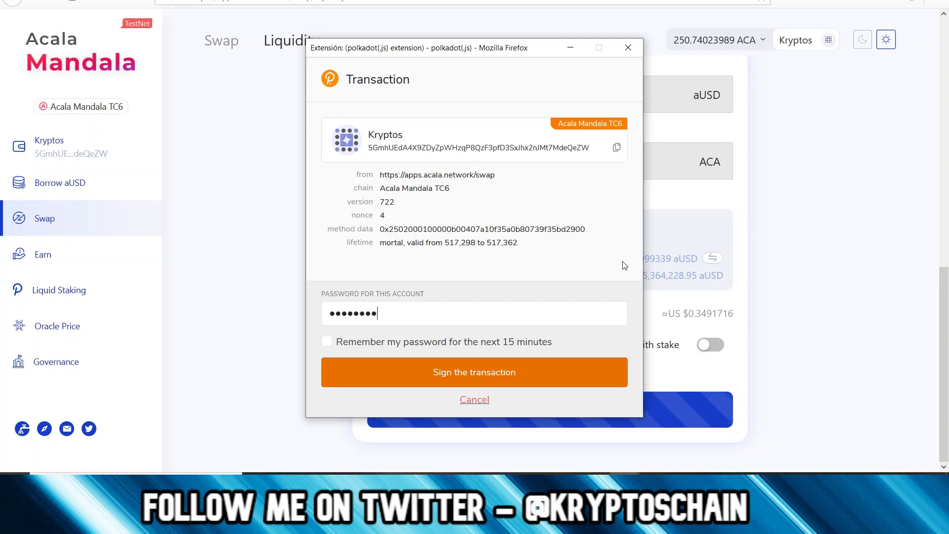
text(**)
click(575, 368)
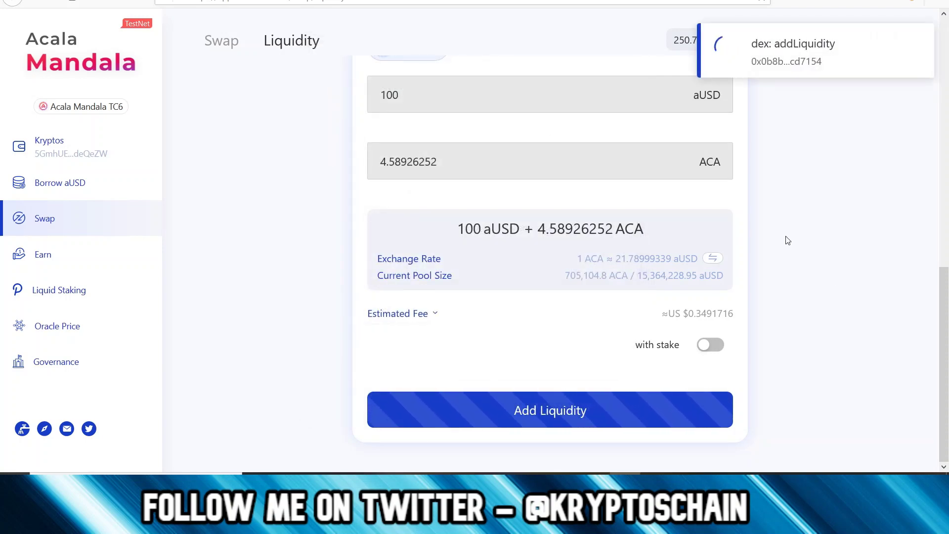
Step: Look over the reset liquidity form, comparing the withdraw liquidity options with the add liquidity options
scroll(789, 247, up, 2)
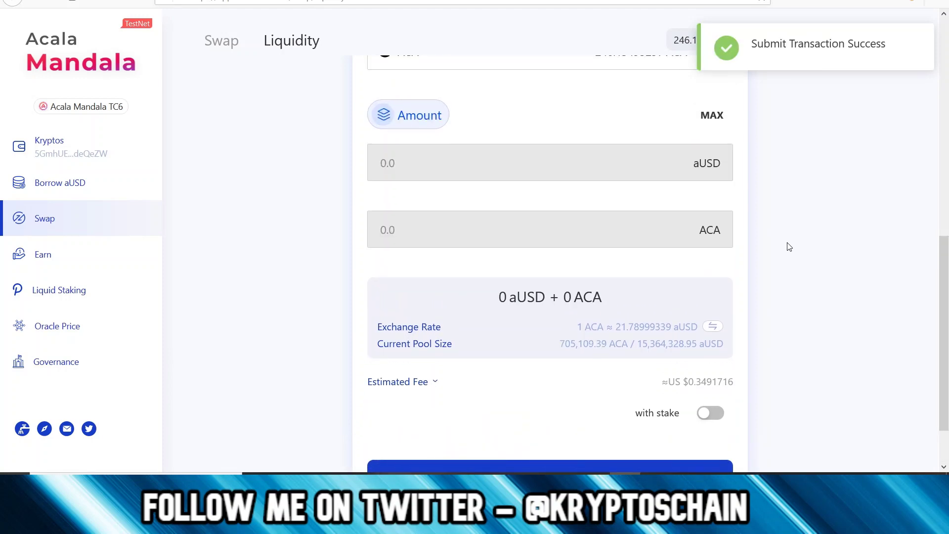
scroll(790, 246, down, 2)
scroll(789, 246, up, 9)
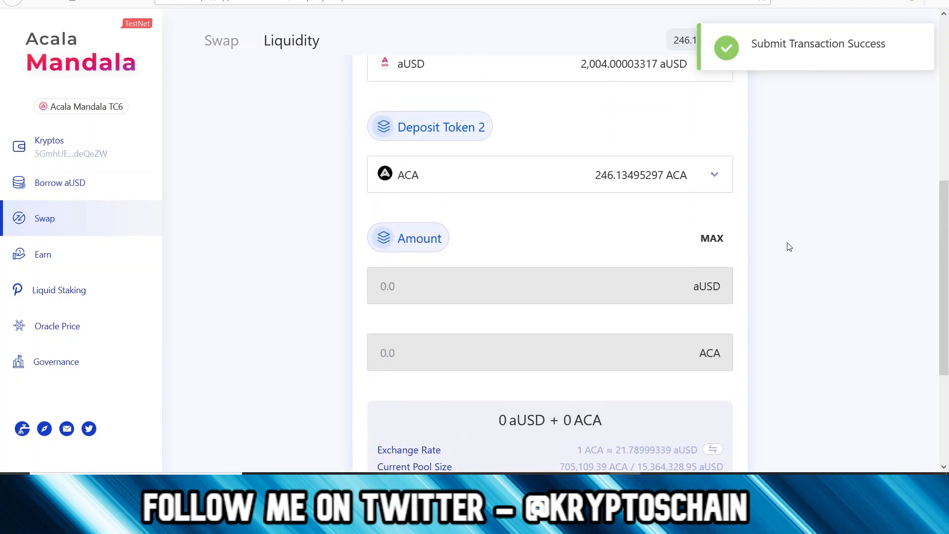
scroll(789, 246, up, 5)
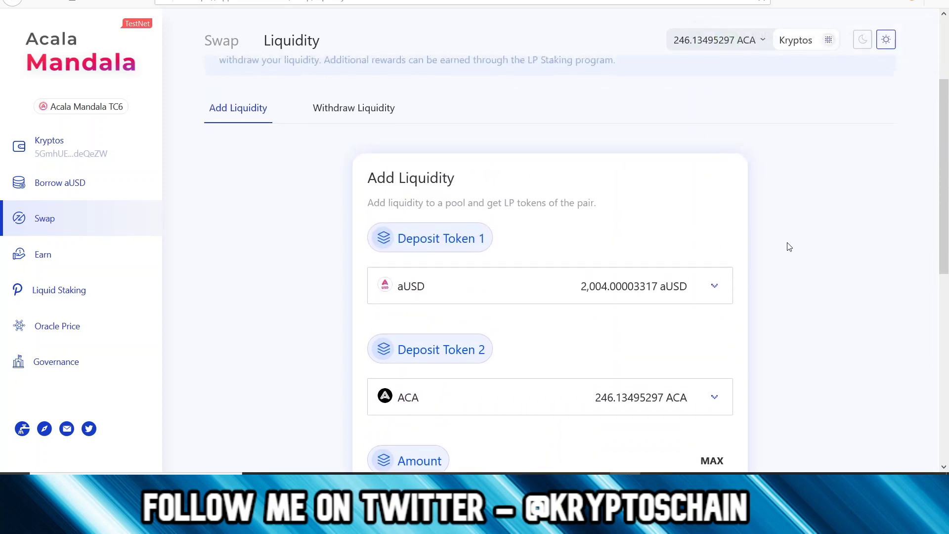
click(371, 172)
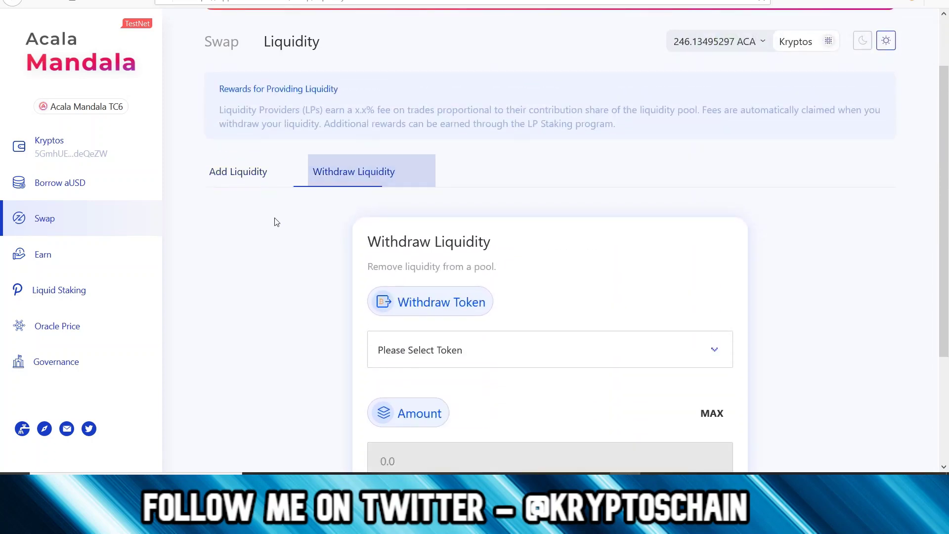
scroll(239, 256, down, 4)
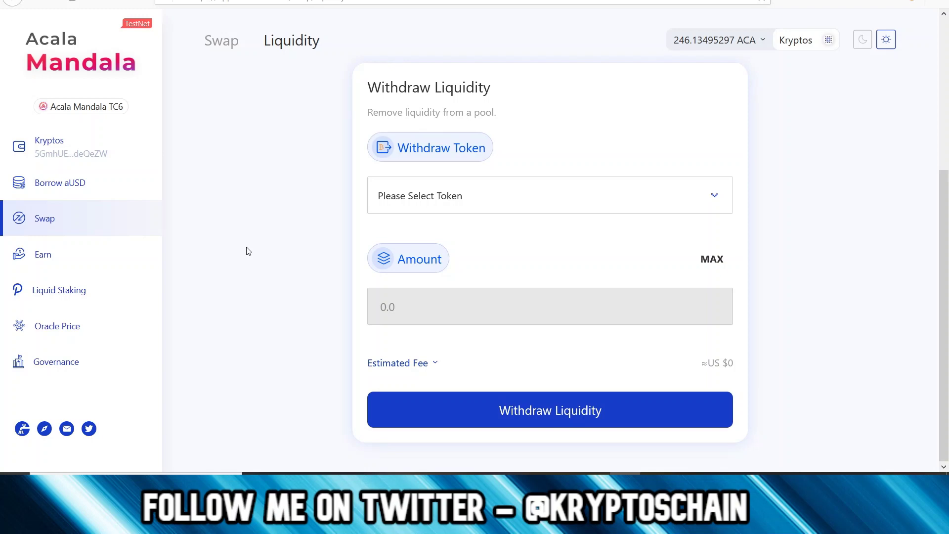
scroll(248, 252, up, 3)
click(266, 168)
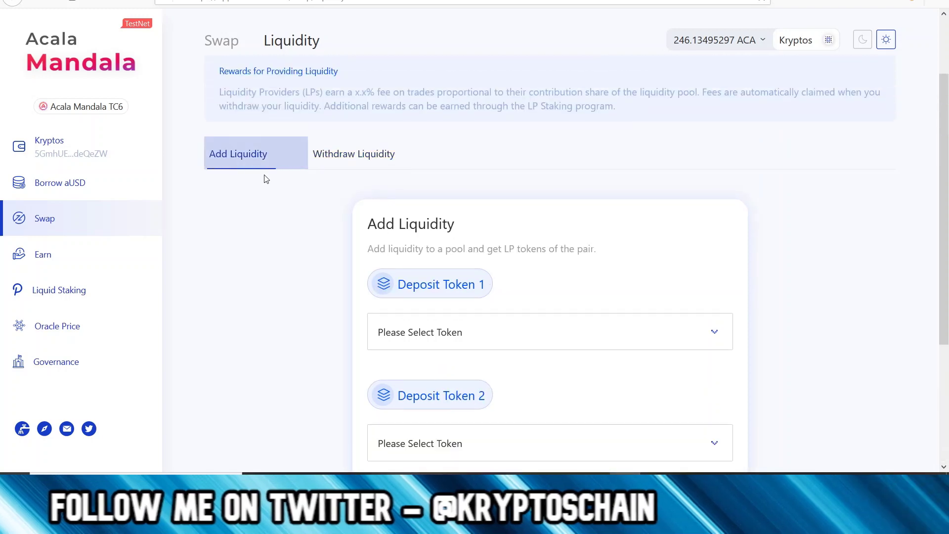
scroll(256, 244, down, 4)
scroll(256, 244, up, 5)
scroll(259, 245, down, 1)
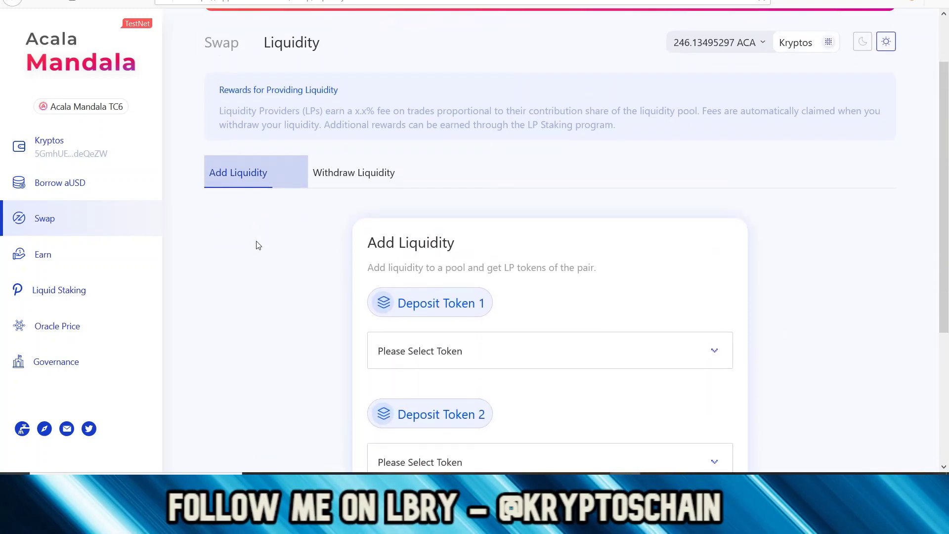
scroll(341, 214, up, 1)
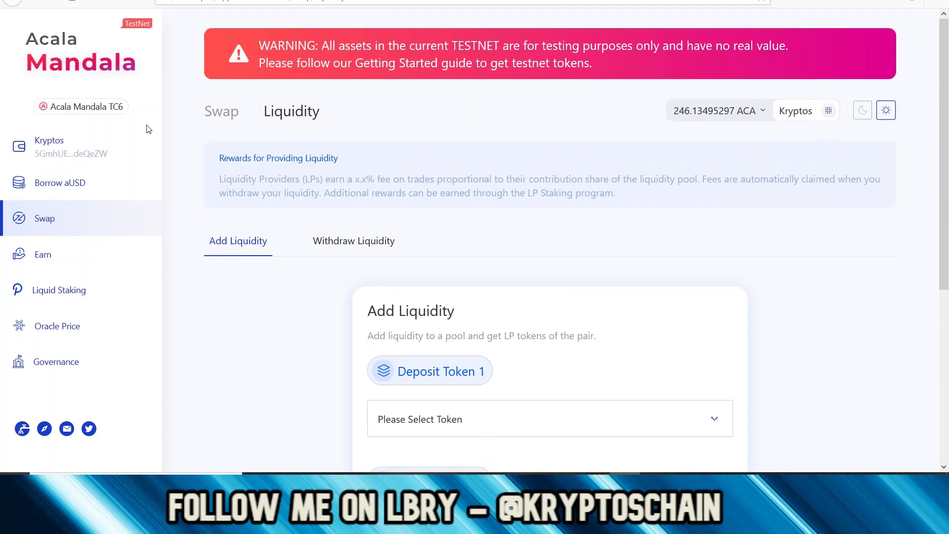
Step: Open the account's wallet and review its token balances and LP tokens
click(51, 153)
scroll(658, 159, down, 1)
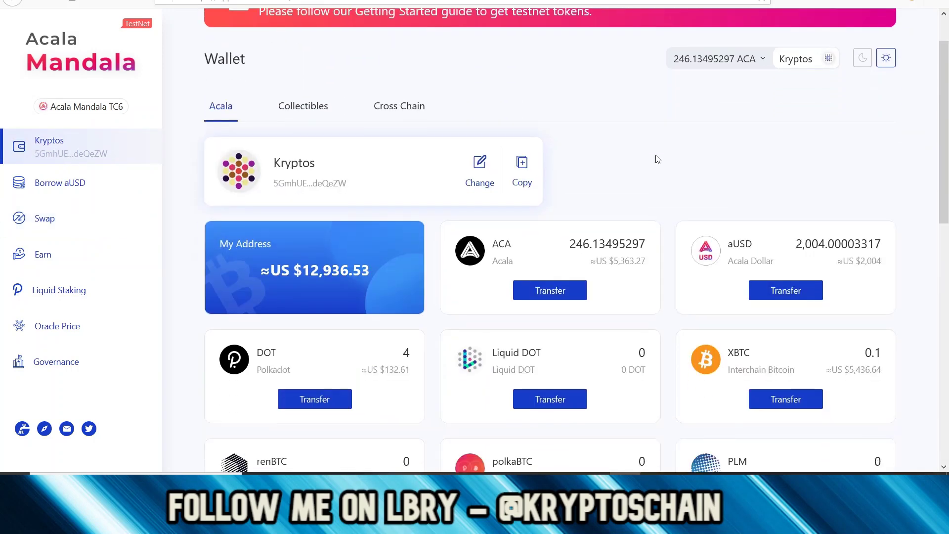
scroll(658, 159, down, 10)
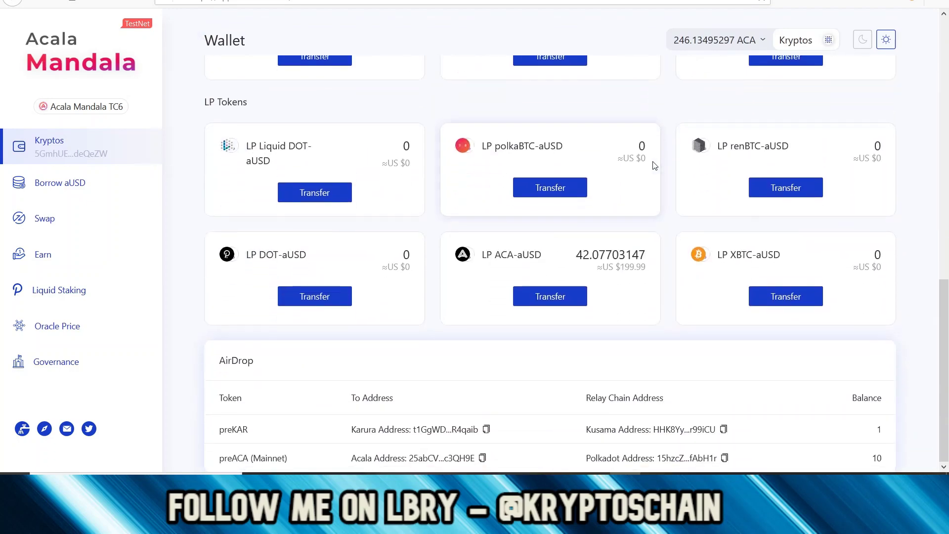
scroll(655, 166, up, 4)
scroll(463, 133, up, 7)
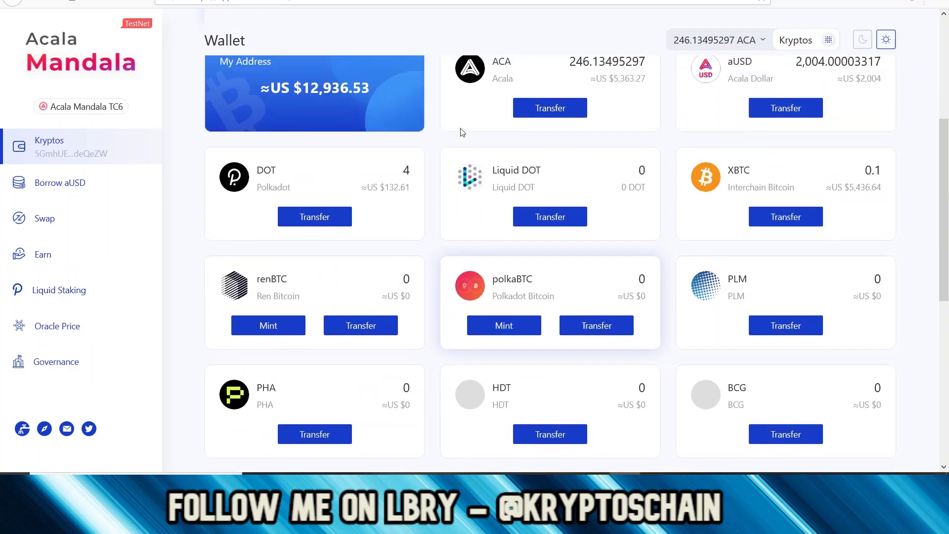
Step: View the wallet's cross-chain options and collectibles, and return to the Acala balances
click(417, 96)
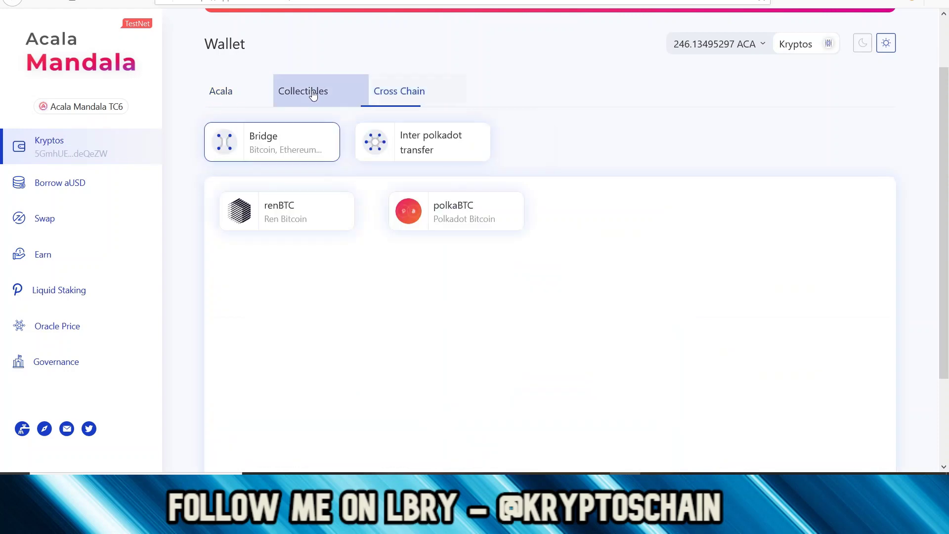
click(308, 95)
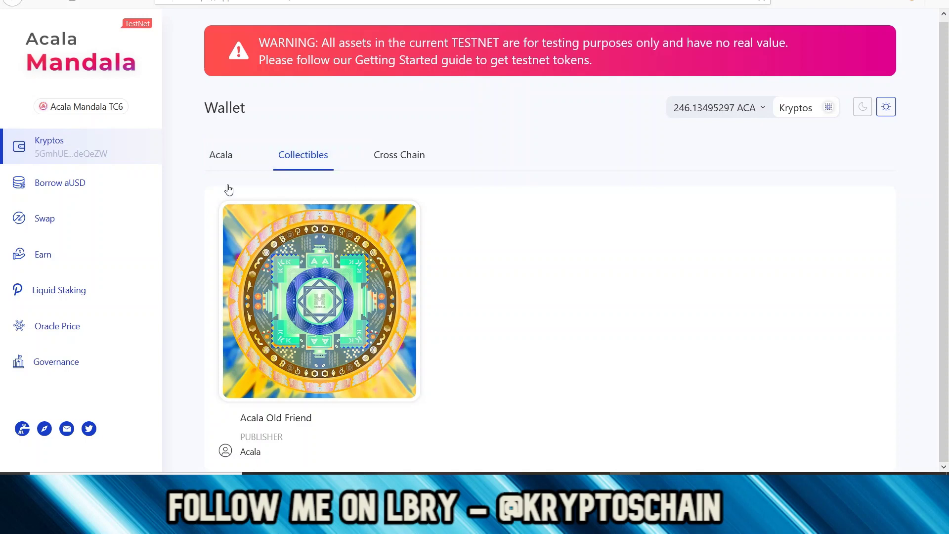
click(226, 158)
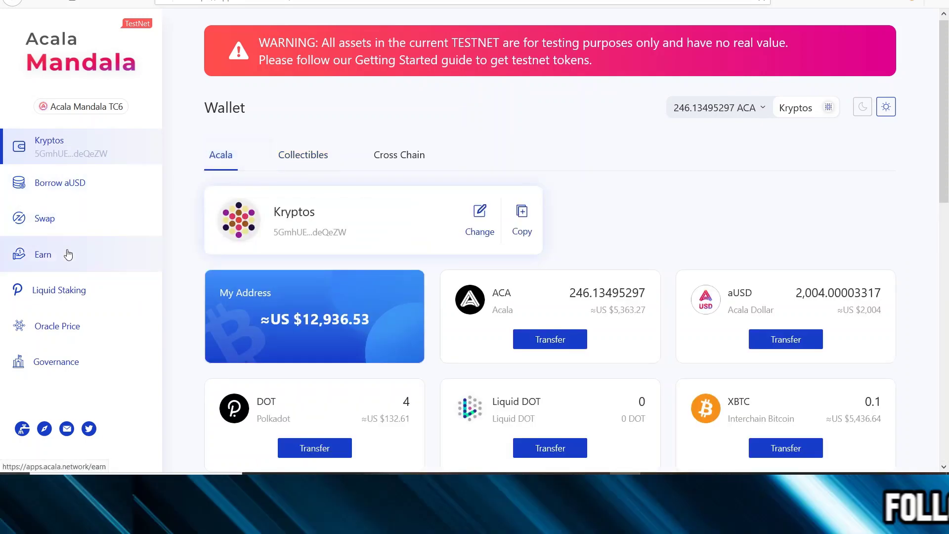
Step: Open the Withdraw Liquidity form and choose LP ACA-aUSD as the withdraw token
click(73, 229)
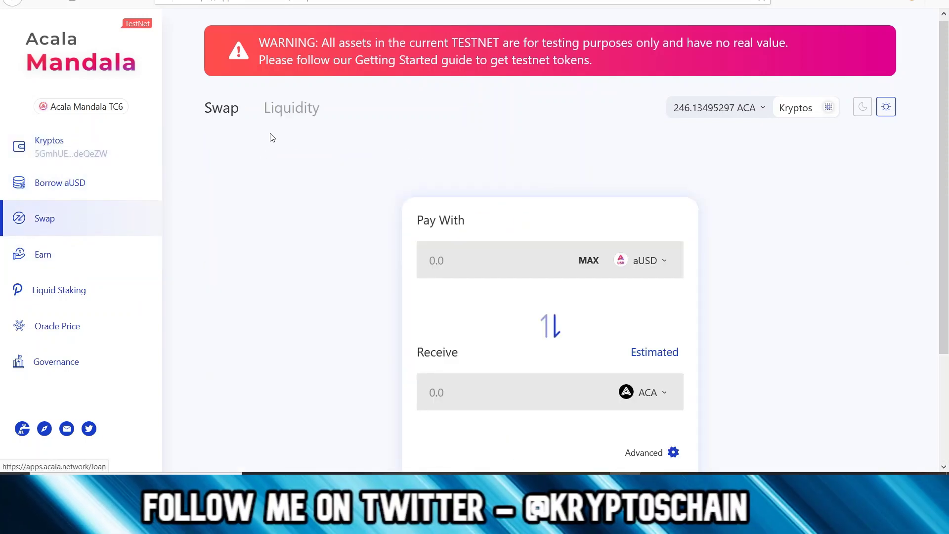
click(291, 109)
scroll(277, 176, down, 3)
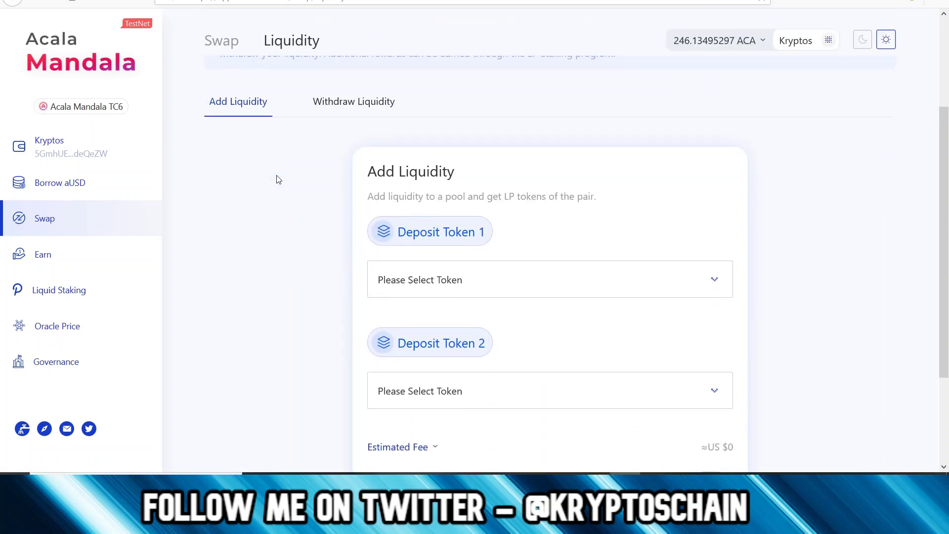
click(324, 103)
scroll(255, 221, down, 2)
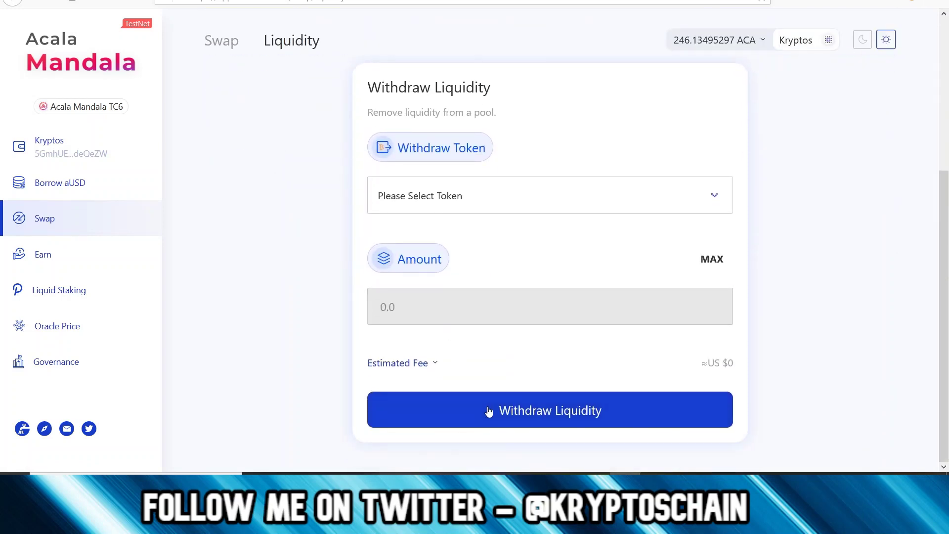
click(497, 190)
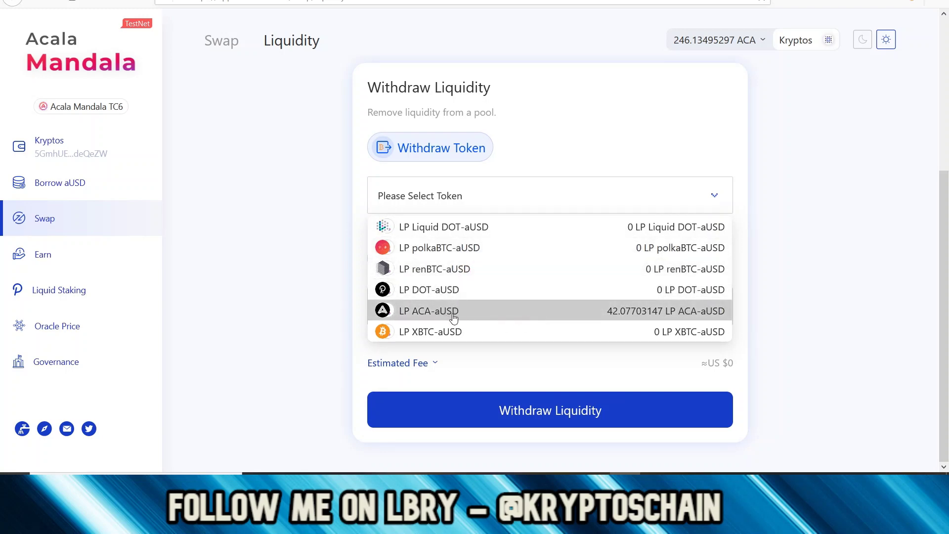
click(612, 312)
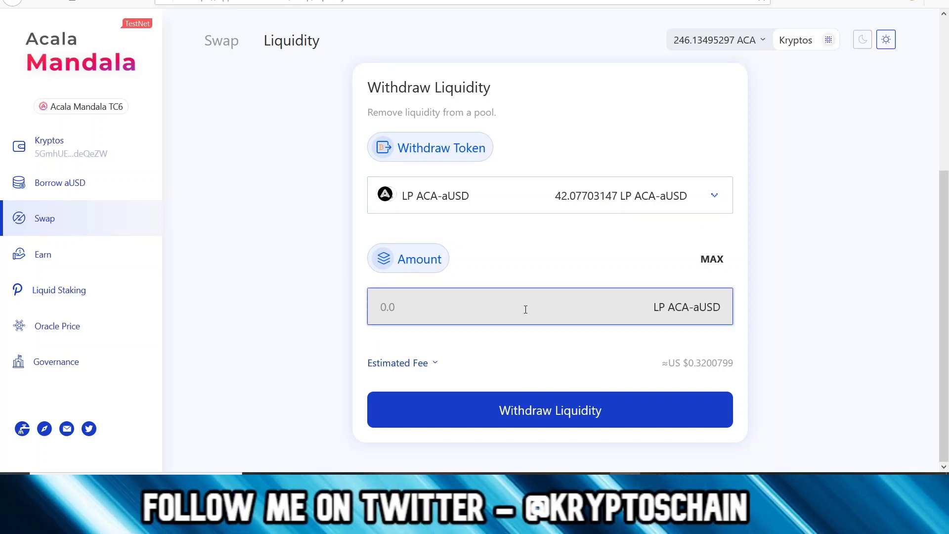
Step: Try withdrawal amounts of 10 and 100 LP ACA-aUSD, and clear the amount
click(519, 308)
text(10)
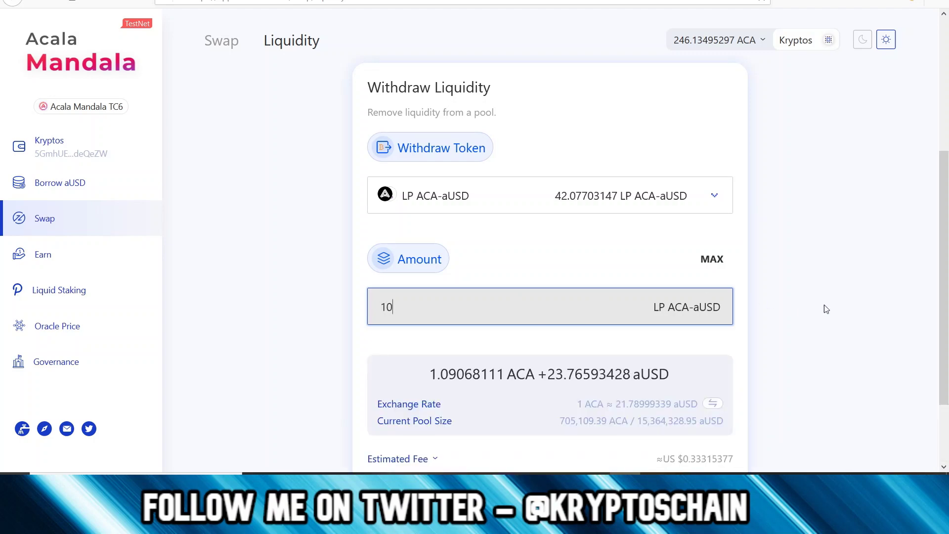
scroll(824, 304, down, 2)
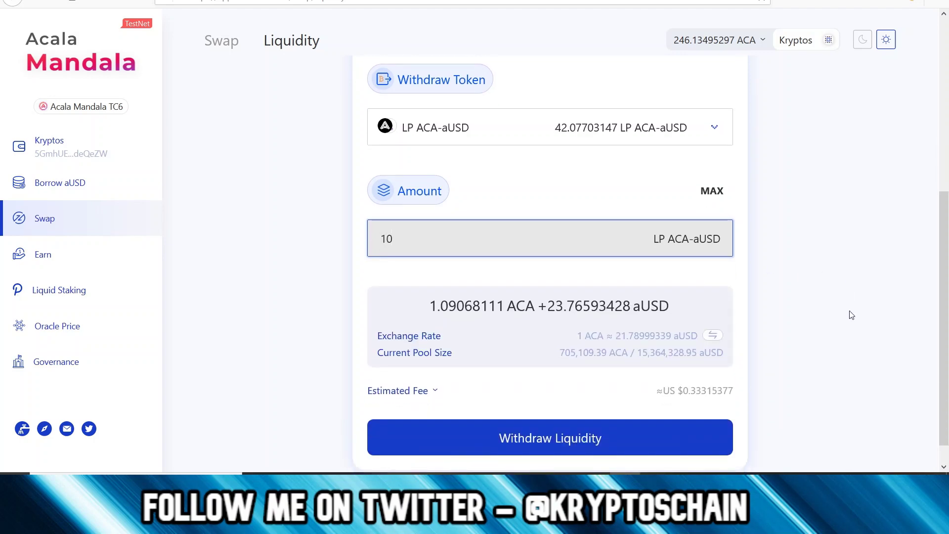
scroll(851, 315, down, 1)
text(0)
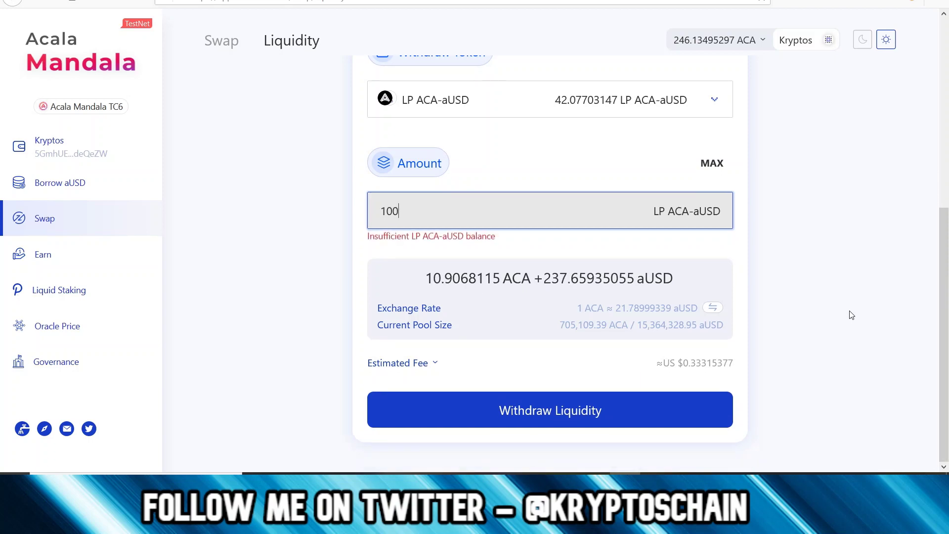
key(BackSpace)
text(0)
key(BackSpace)
key(BackSpace)
key(BackSpace)
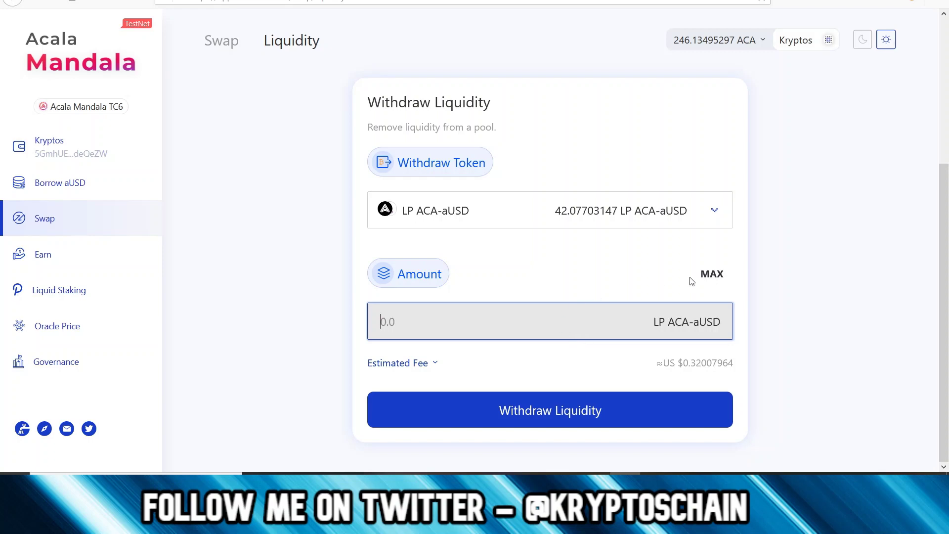
Step: Set the withdrawal amount to the maximum LP ACA-aUSD balance and review the ACA and aUSD to receive
click(715, 276)
scroll(752, 276, down, 2)
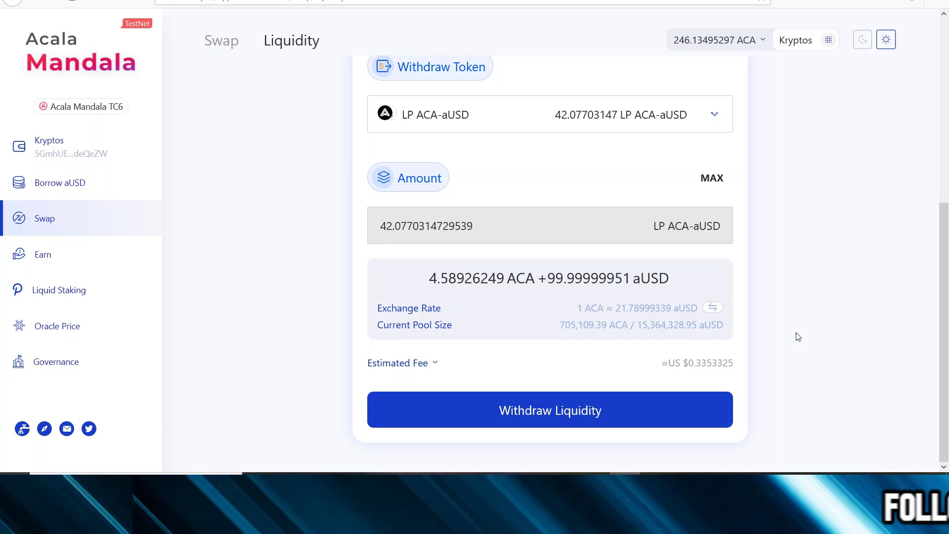
scroll(779, 330, up, 2)
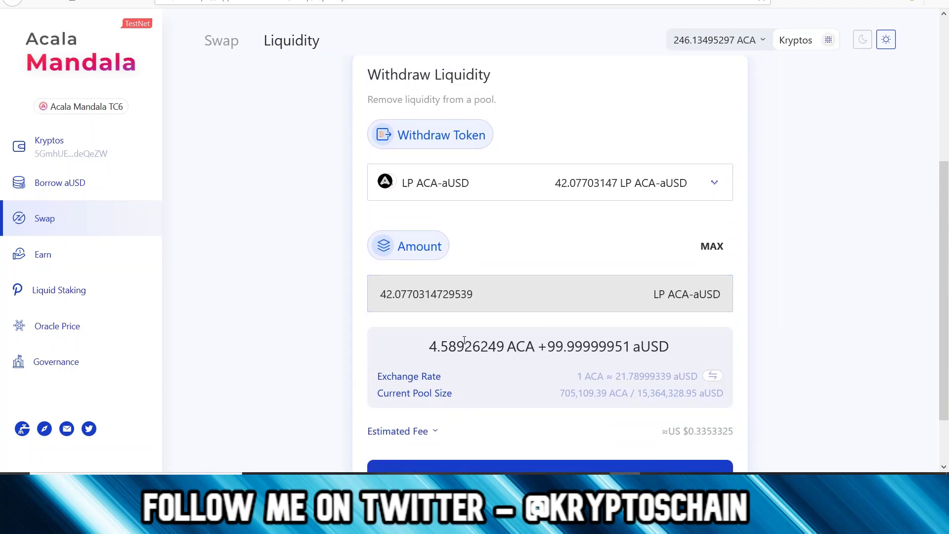
scroll(352, 333, down, 2)
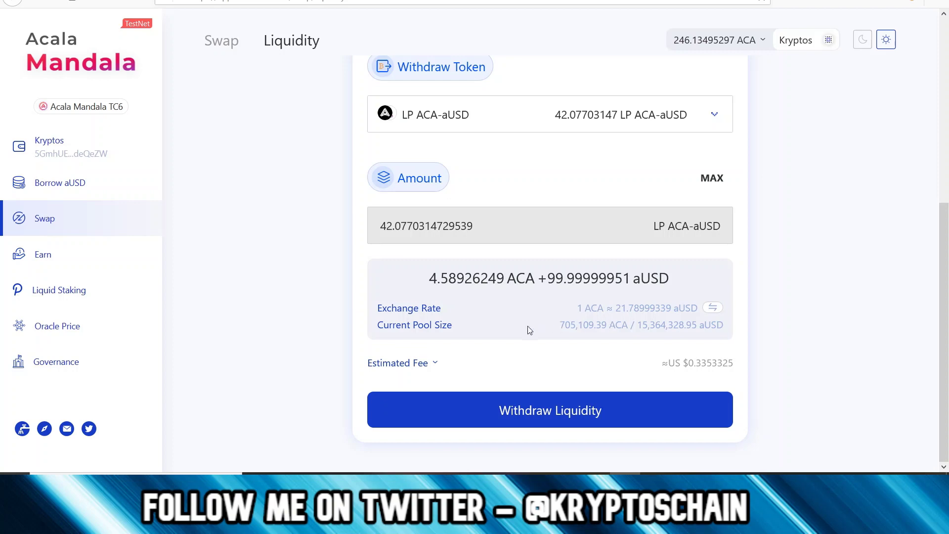
Step: Examine the ACA and aUSD parts of the current pool size and review the withdrawal form
drag(560, 326, 624, 329)
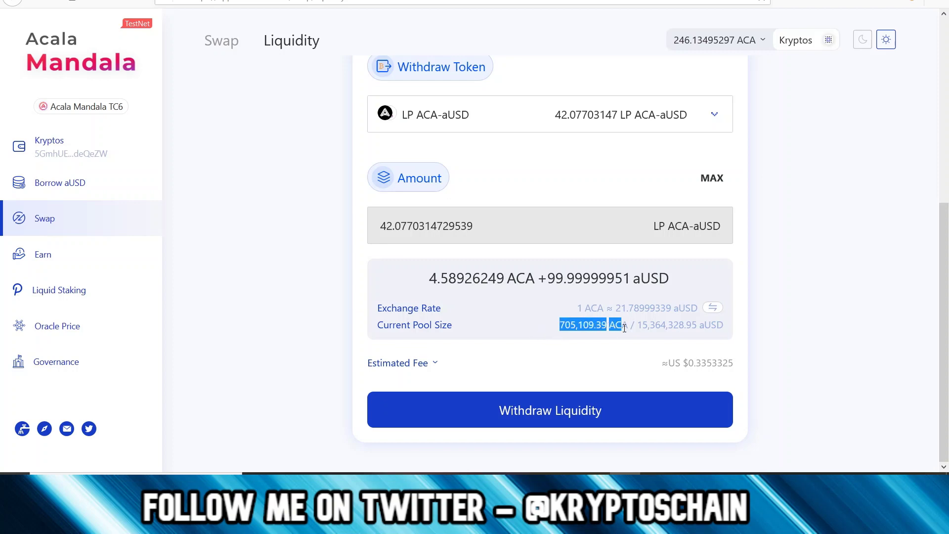
drag(686, 326, 724, 326)
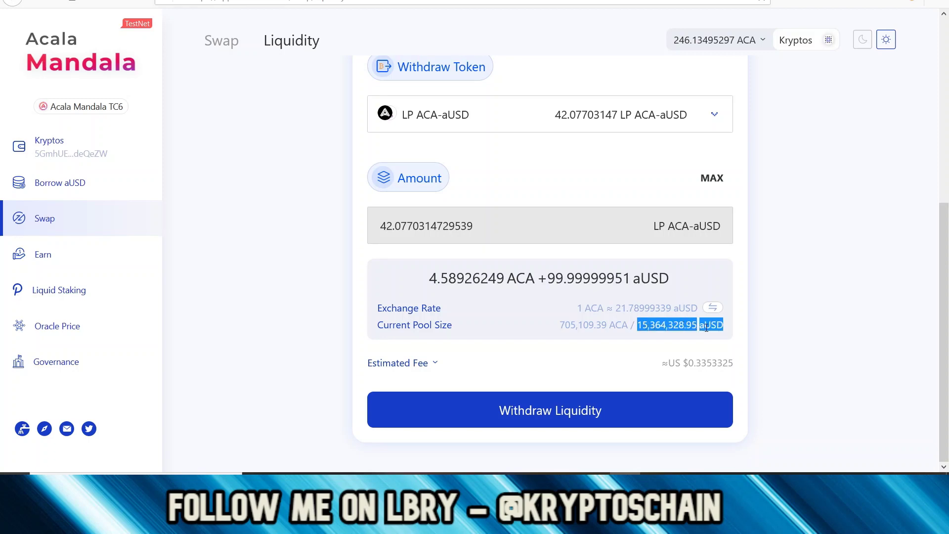
click(707, 328)
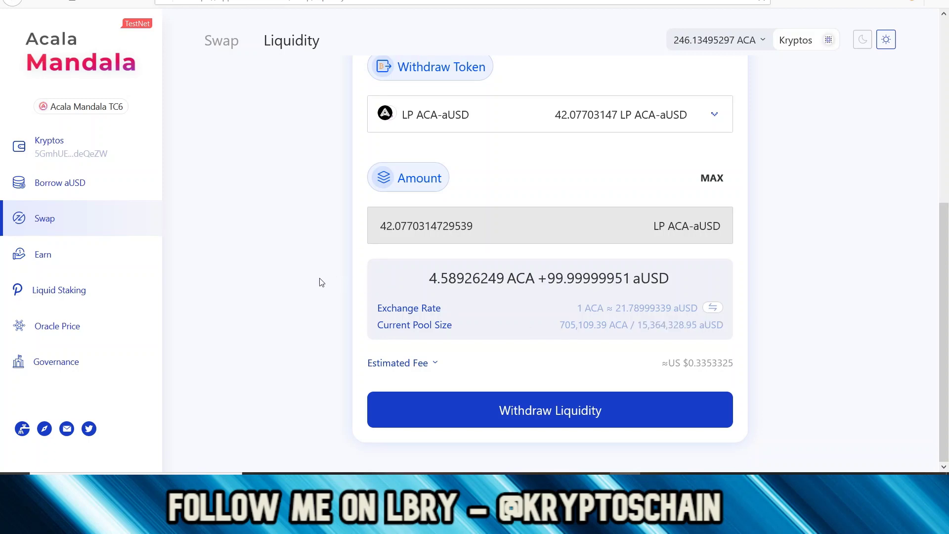
scroll(284, 242, up, 1)
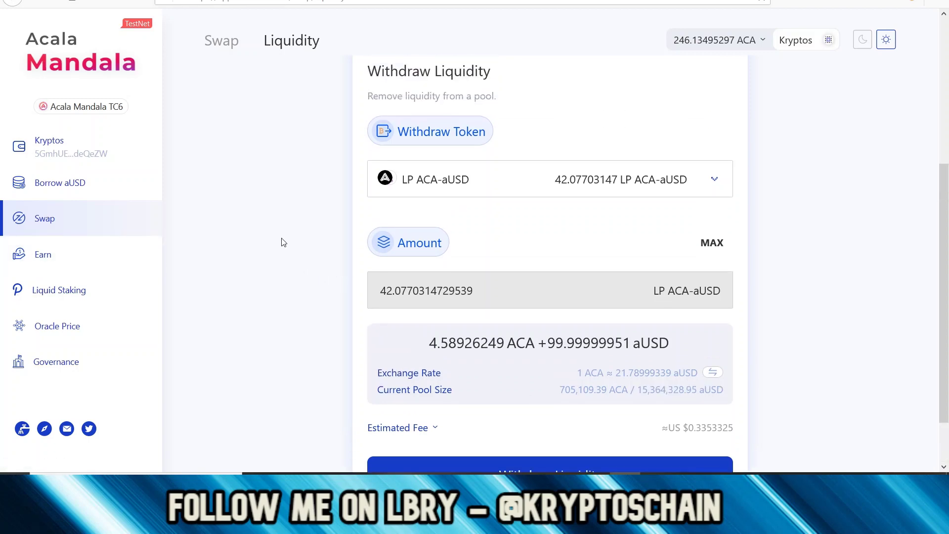
scroll(283, 242, up, 4)
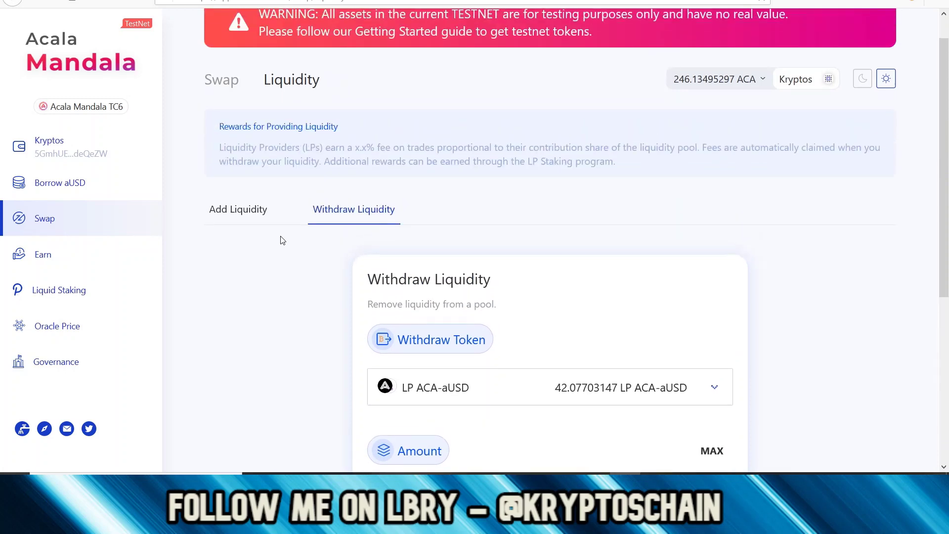
scroll(282, 241, down, 4)
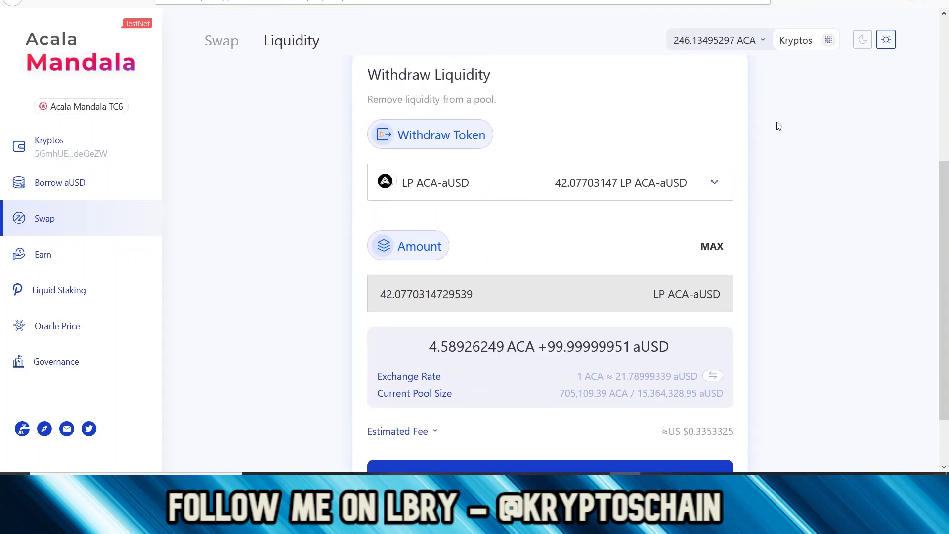
Step: Switch the interface to the dark theme and look over the token selection in the Add Liquidity form
click(863, 40)
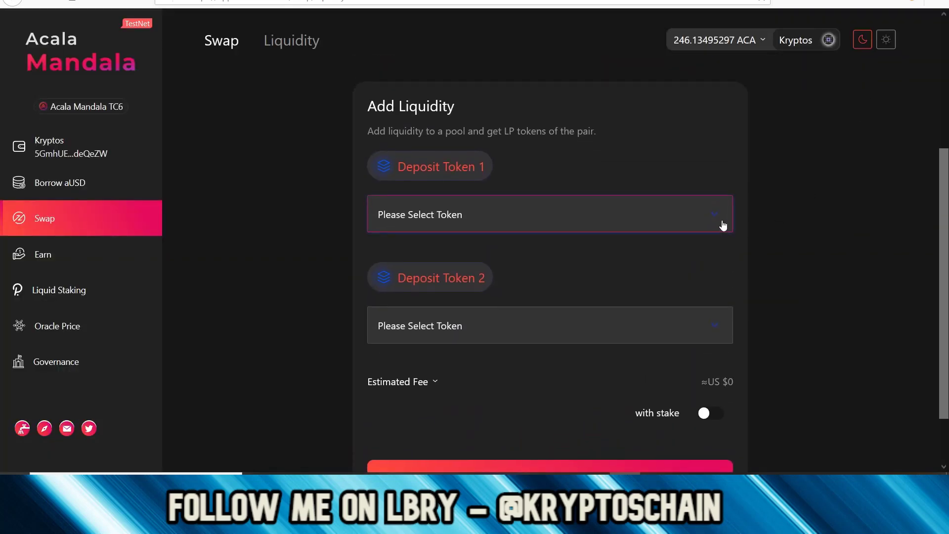
click(721, 223)
click(826, 213)
scroll(293, 198, down, 2)
Step: Open the Earn page and look through the LP staking pools and their ACA rewards
click(128, 258)
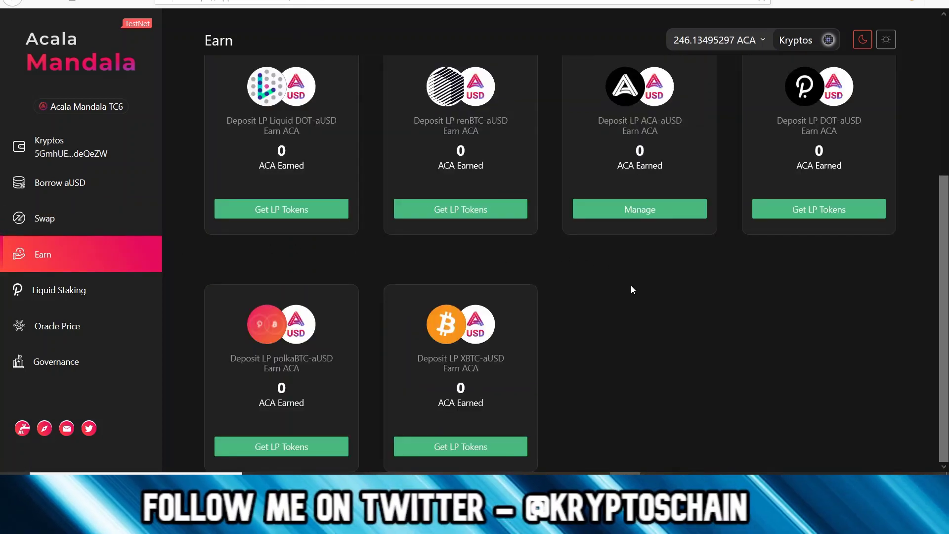
scroll(631, 287, up, 2)
scroll(628, 294, up, 2)
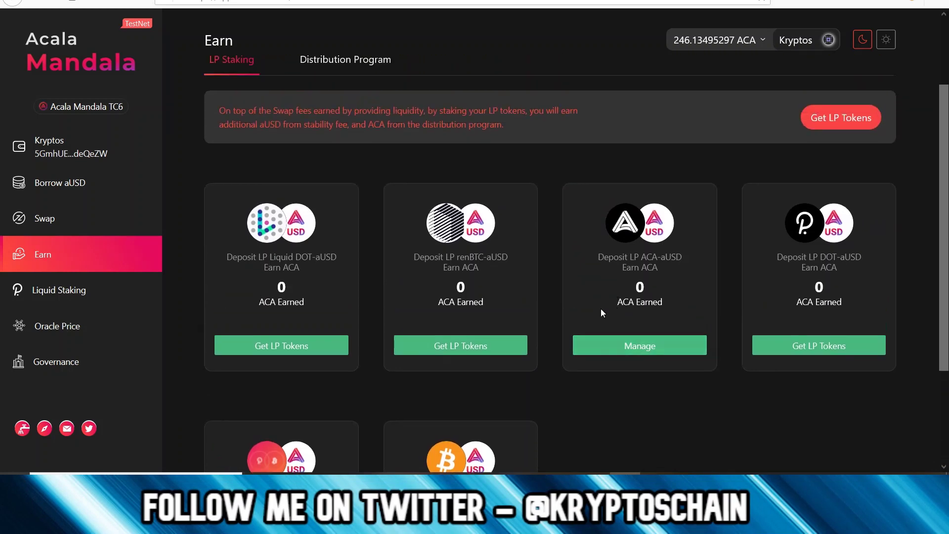
scroll(569, 324, down, 2)
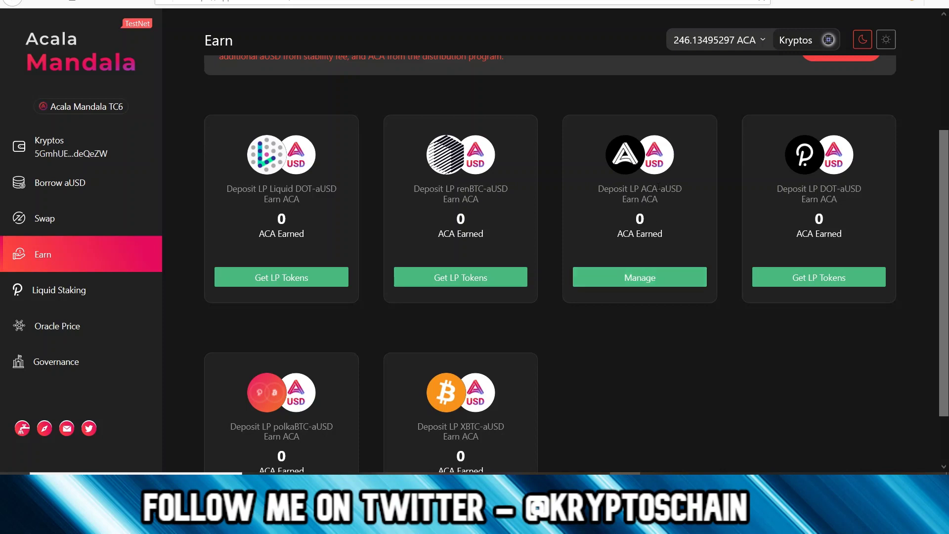
Step: Submit a deposit of 10 LP ACA-aUSD to the ACA-aUSD staking pool
click(650, 281)
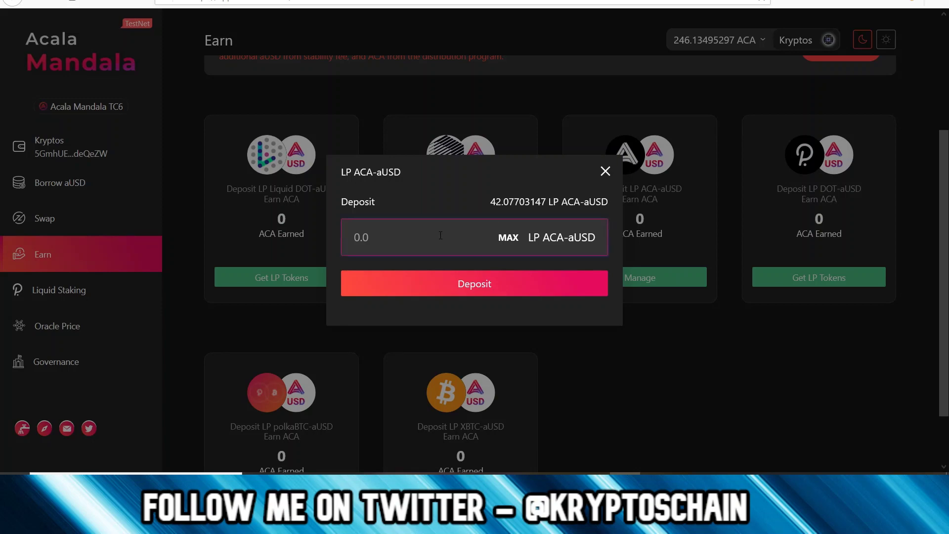
text(10)
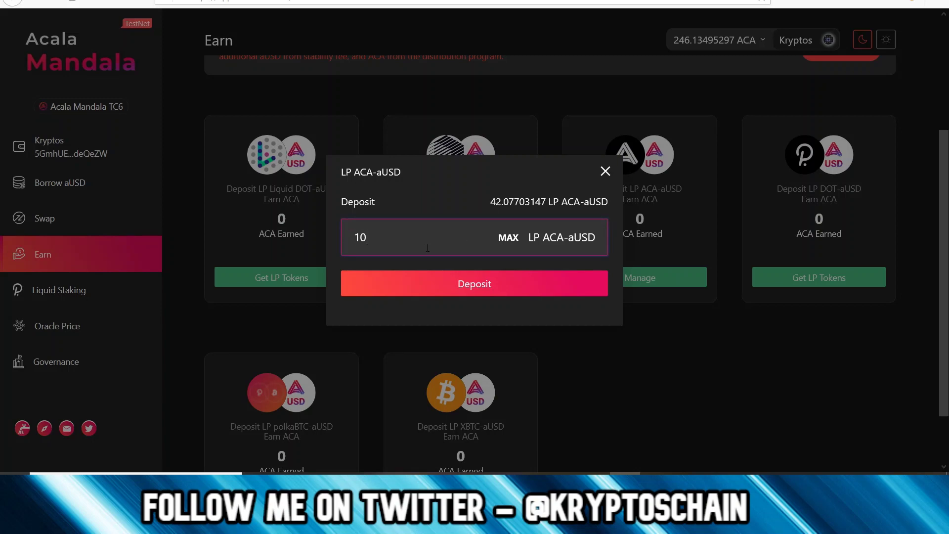
click(489, 289)
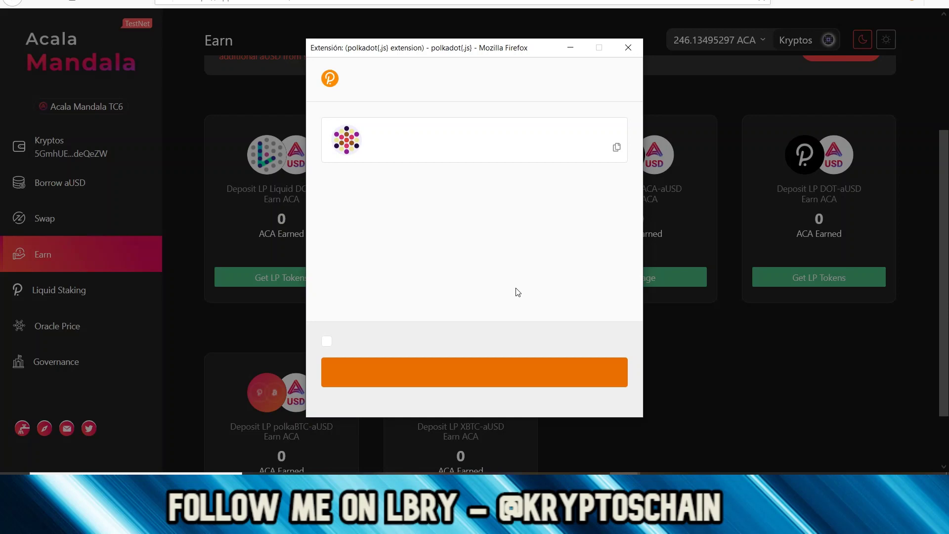
Step: Enter the account password, sign the LP deposit transaction, and close the LP ACA-aUSD dialog
text(•••)
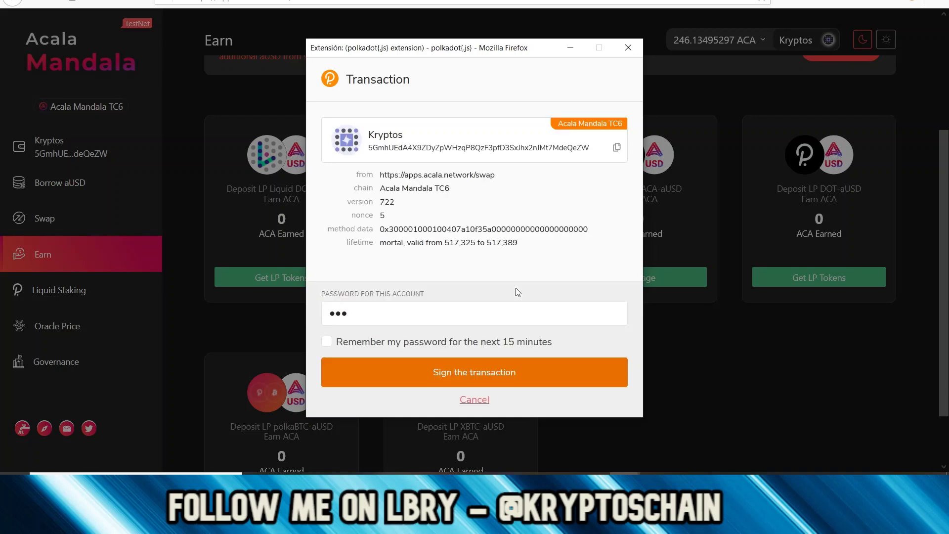
text(••••••••)
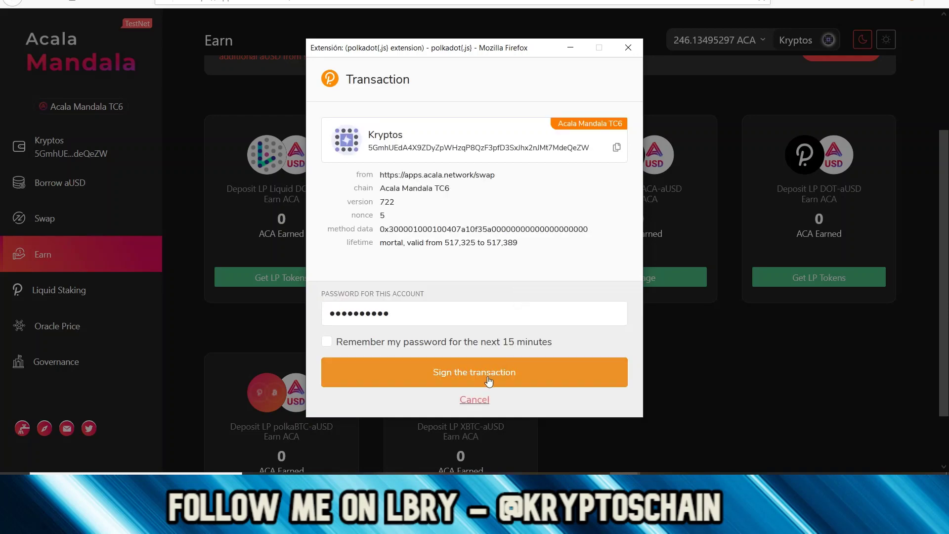
click(489, 380)
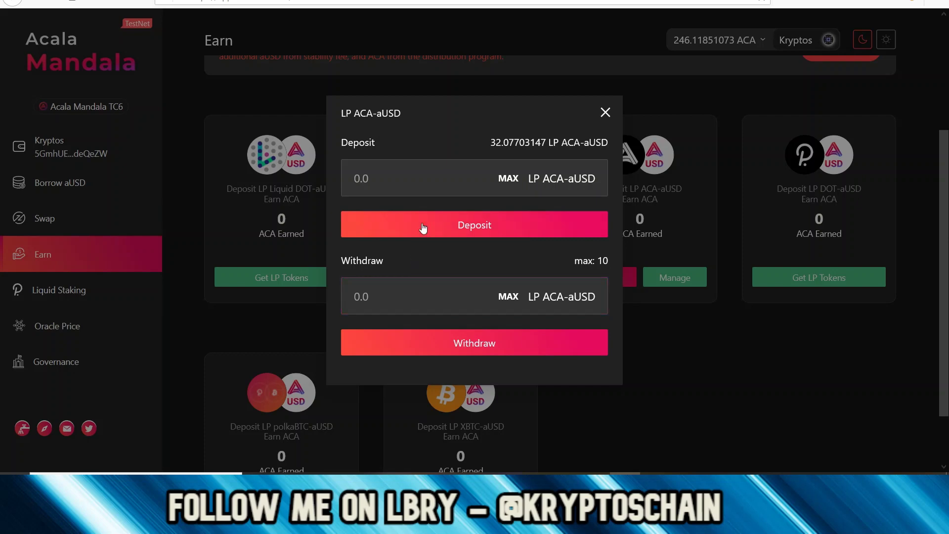
click(607, 113)
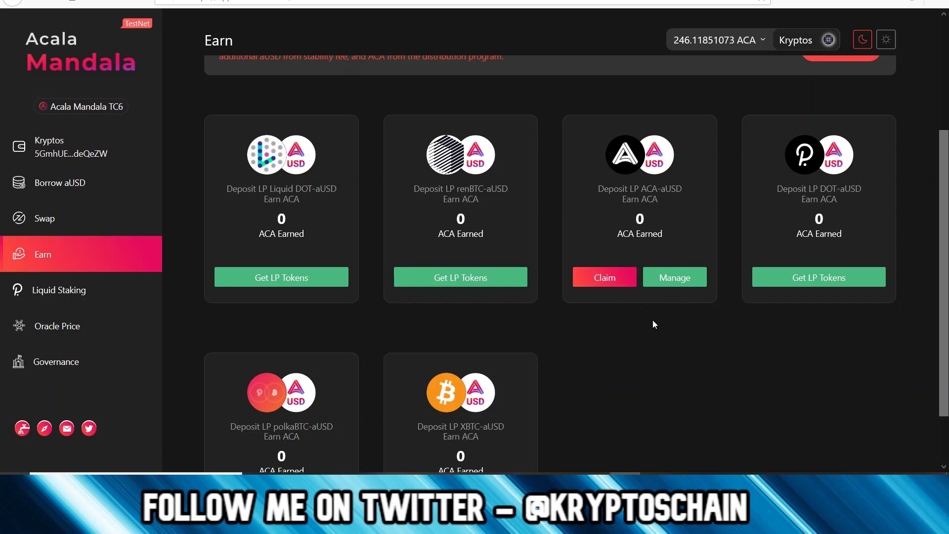
Step: Review the LP staking information and the claim and manage options of the ACA-aUSD pool
scroll(649, 328, up, 3)
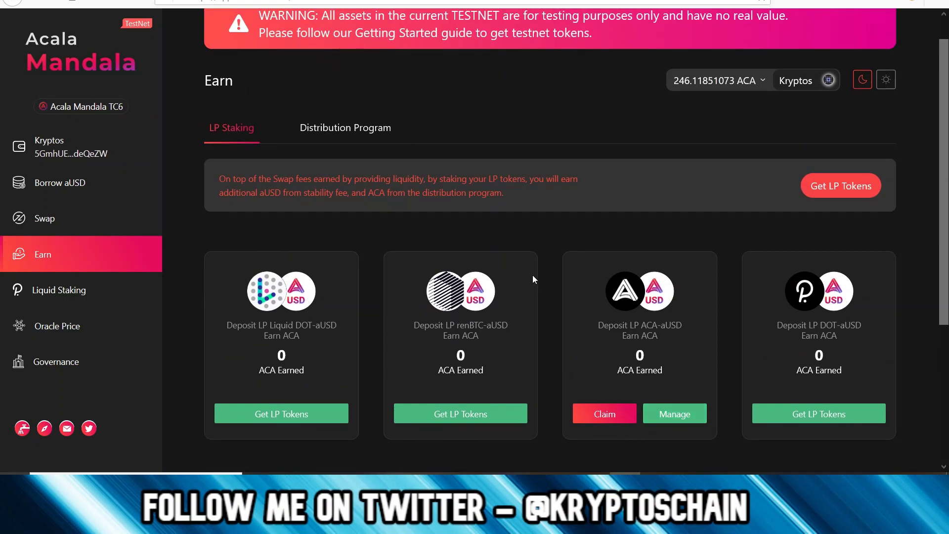
scroll(563, 225, down, 1)
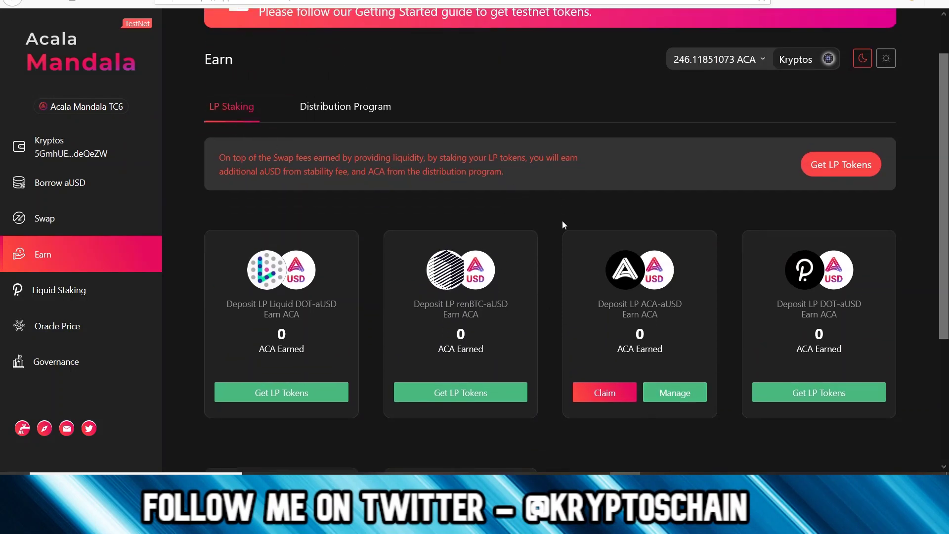
scroll(563, 224, down, 4)
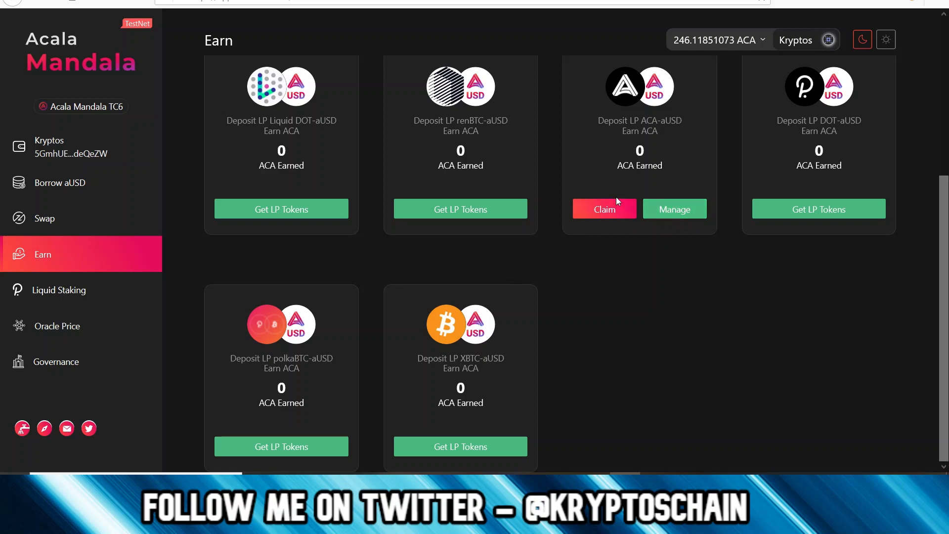
Step: Open Liquid Staking and submit a stake of 2 DOT for Liquid DOT
click(64, 297)
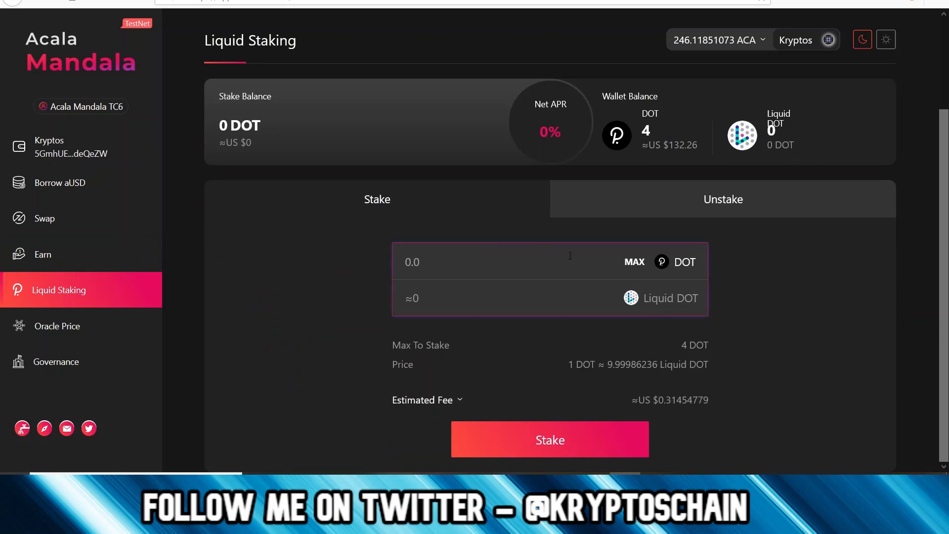
click(613, 271)
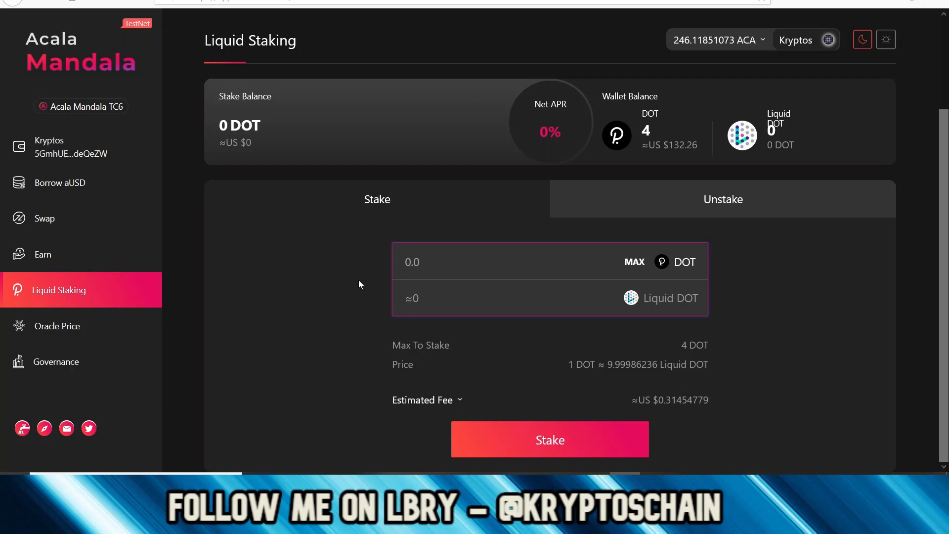
text(2)
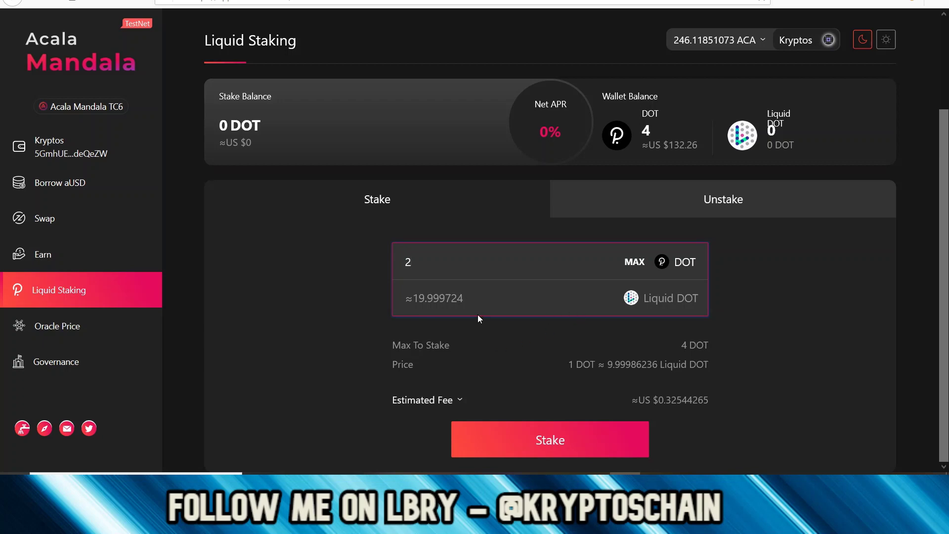
click(552, 444)
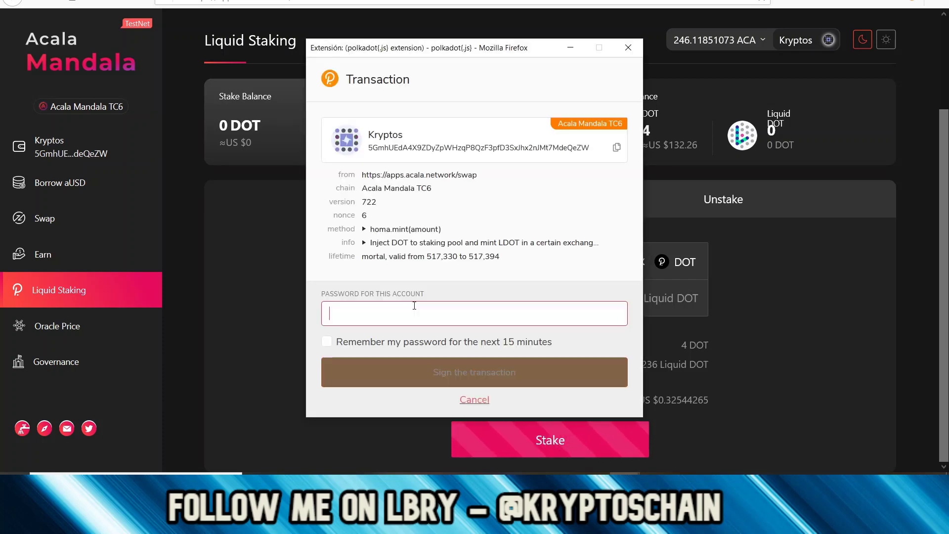
Step: Enter the account password and sign the DOT staking transaction
text(•••••••••)
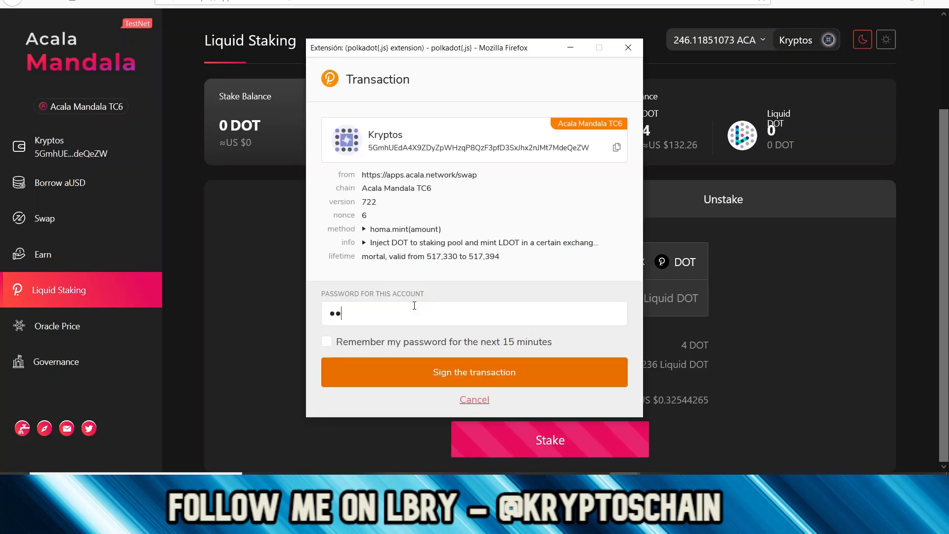
text(•)
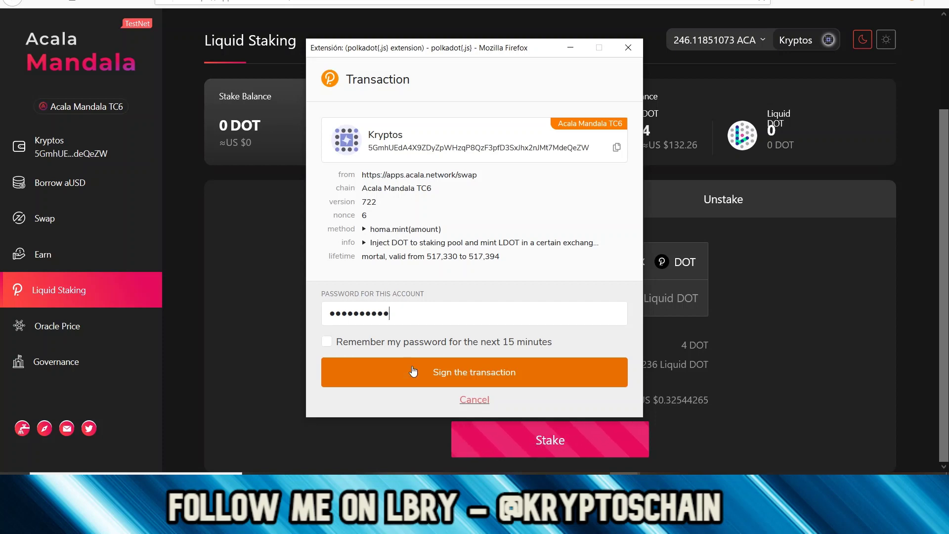
key(Return)
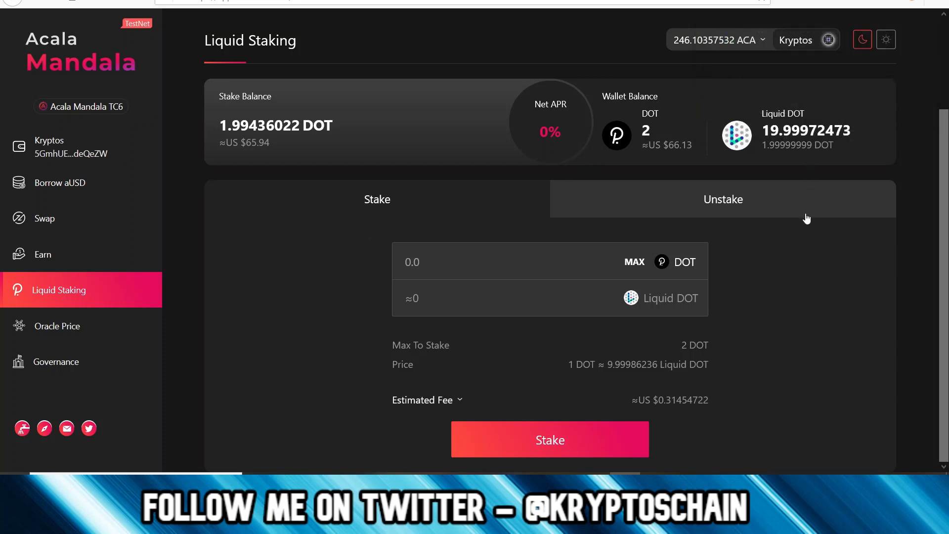
Step: Review the stake and wallet balances in the Express section and examine the Unstake form for Liquid DOT
scroll(792, 316, up, 2)
scroll(791, 318, down, 2)
scroll(791, 318, up, 2)
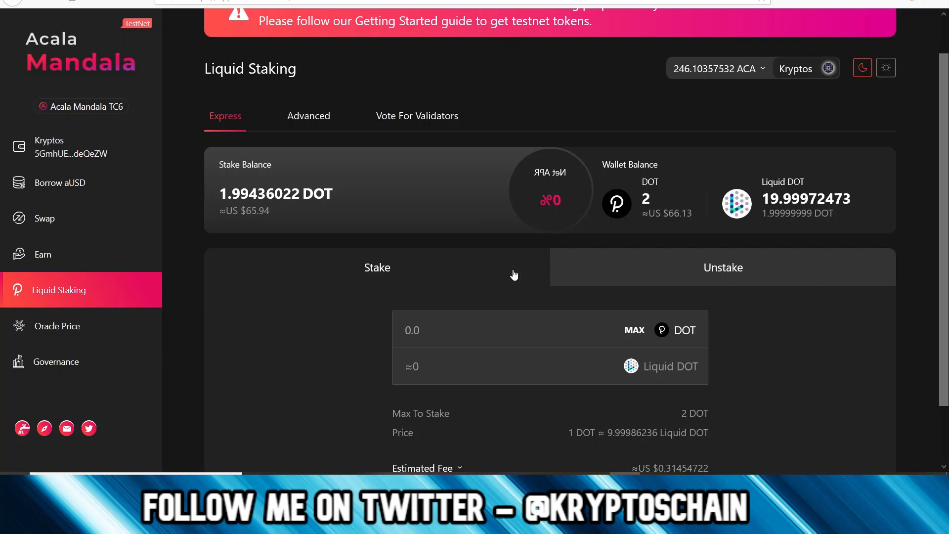
click(674, 267)
scroll(452, 294, down, 2)
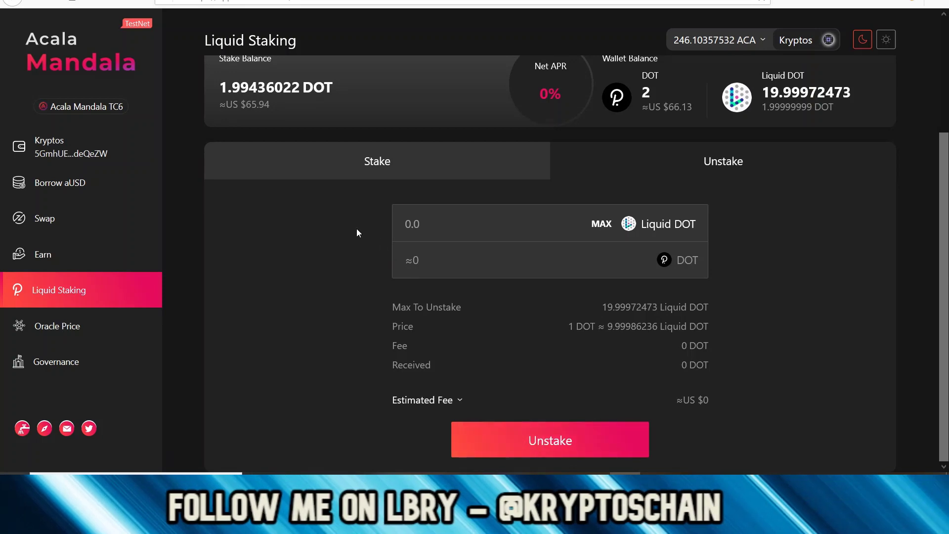
scroll(357, 229, up, 2)
Step: Open the Advanced liquid staking section and examine the balances, system info, and DOT staking pool figures
click(324, 157)
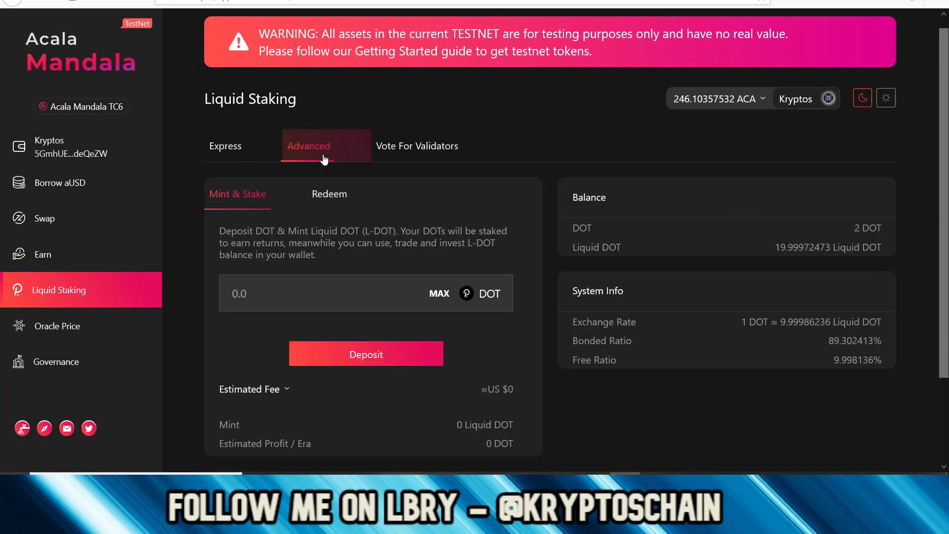
scroll(568, 316, down, 2)
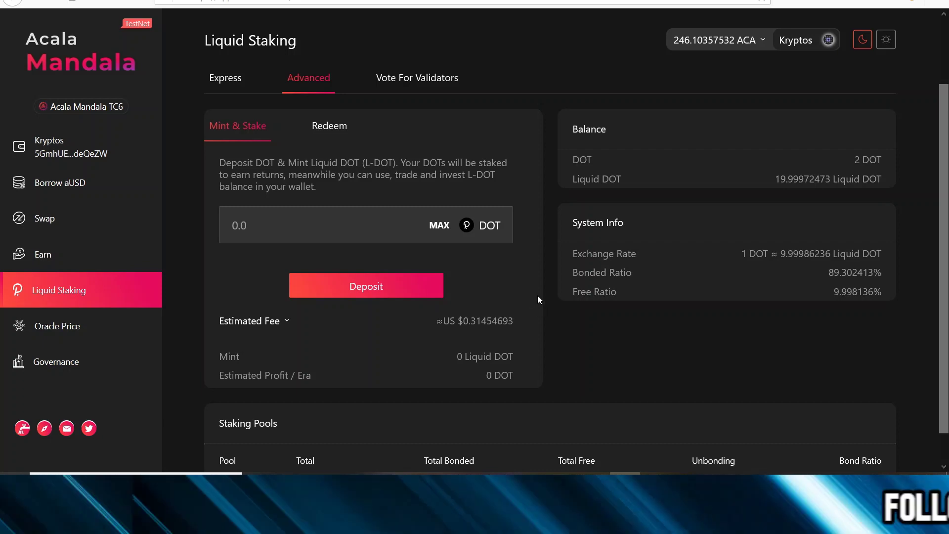
scroll(539, 295, down, 1)
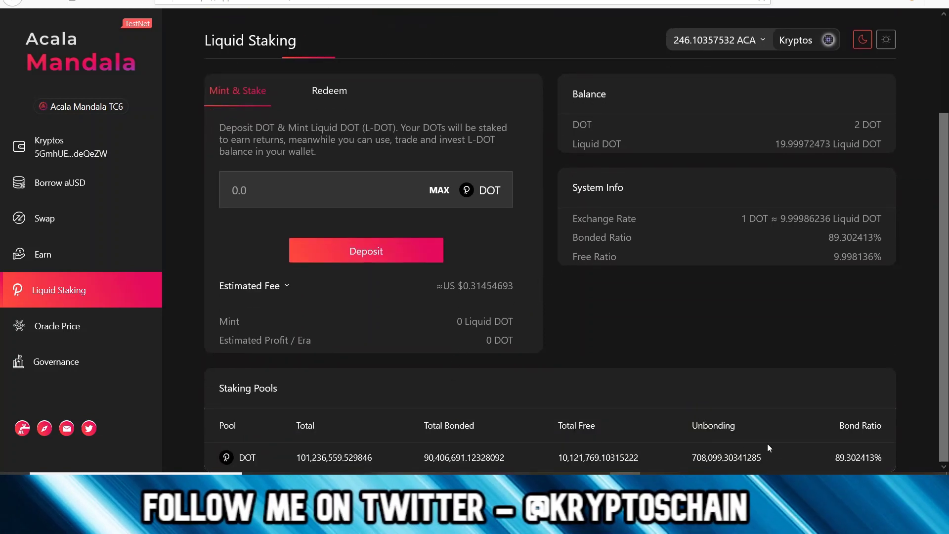
scroll(589, 353, up, 1)
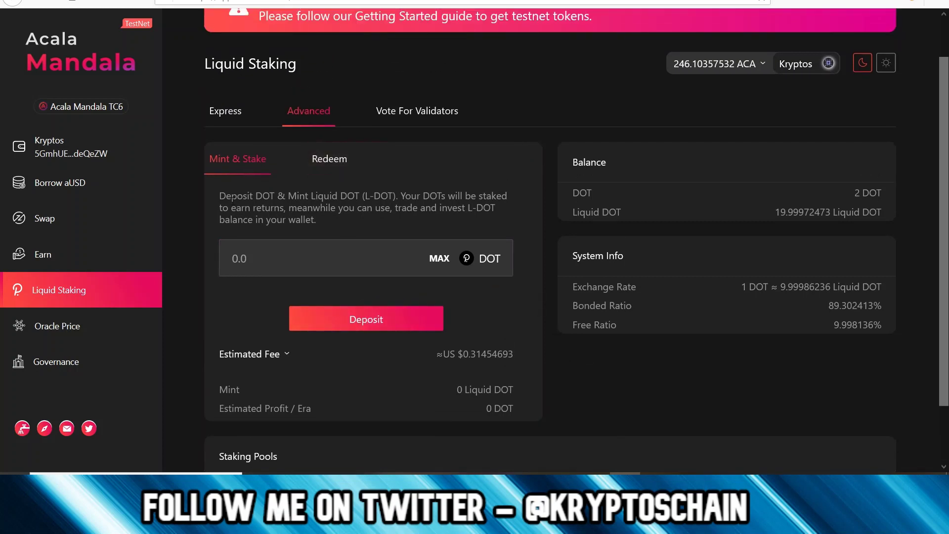
Step: Read the Mint & Stake description about depositing DOT and minting Liquid DOT
drag(219, 196, 321, 221)
click(321, 222)
drag(289, 208, 317, 220)
click(328, 218)
click(316, 220)
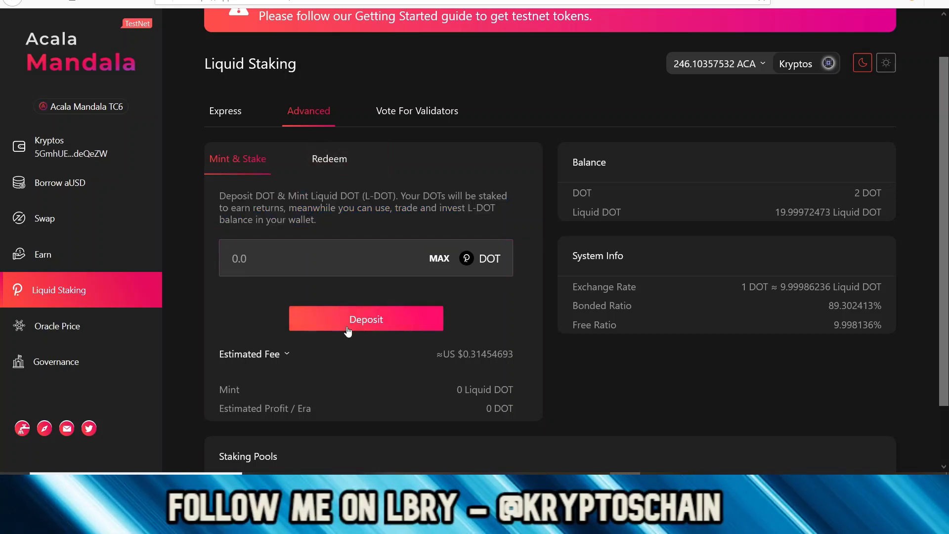
Step: Check the Vote For Validators section, and return to the Mint & Stake form in the Advanced section
click(419, 112)
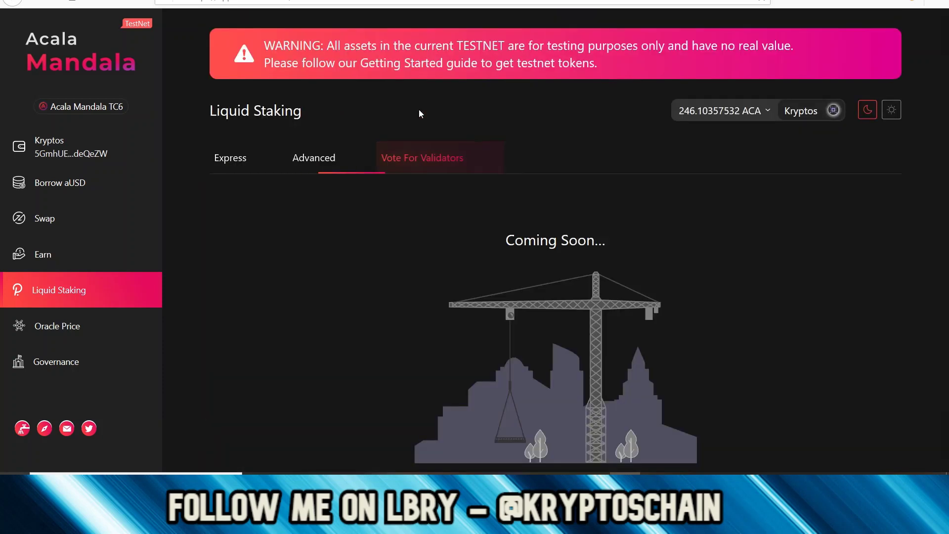
click(317, 159)
scroll(416, 288, down, 1)
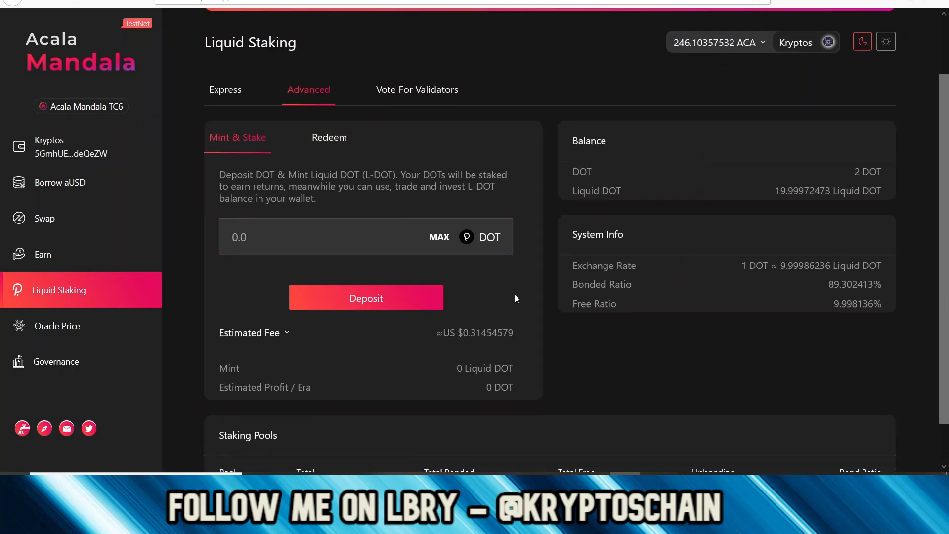
scroll(515, 297, down, 1)
scroll(523, 295, up, 2)
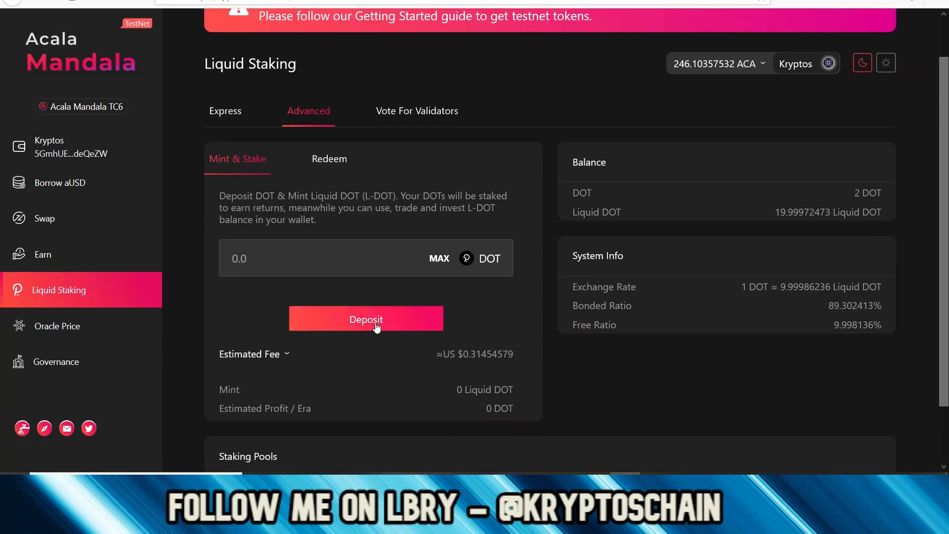
Step: Submit a redemption of the maximum 19.99972473 Liquid DOT using the Redeem & Wait for Unbounding Period option
click(326, 160)
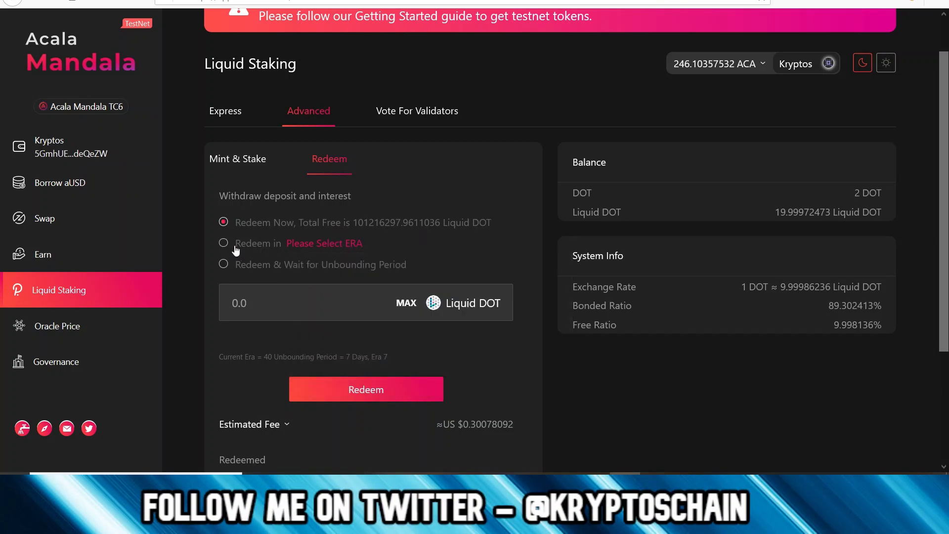
mouse_move(306, 244)
click(229, 265)
click(355, 304)
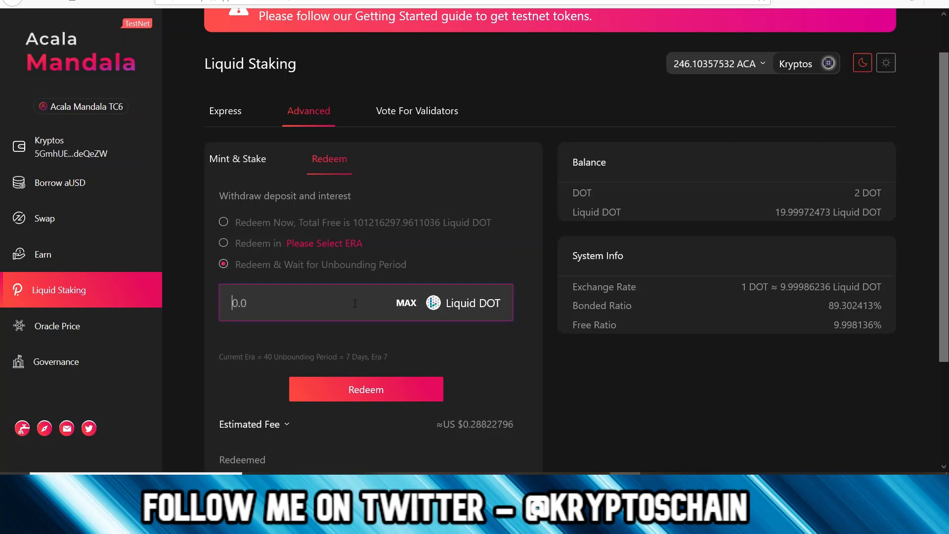
click(406, 303)
scroll(347, 307, down, 1)
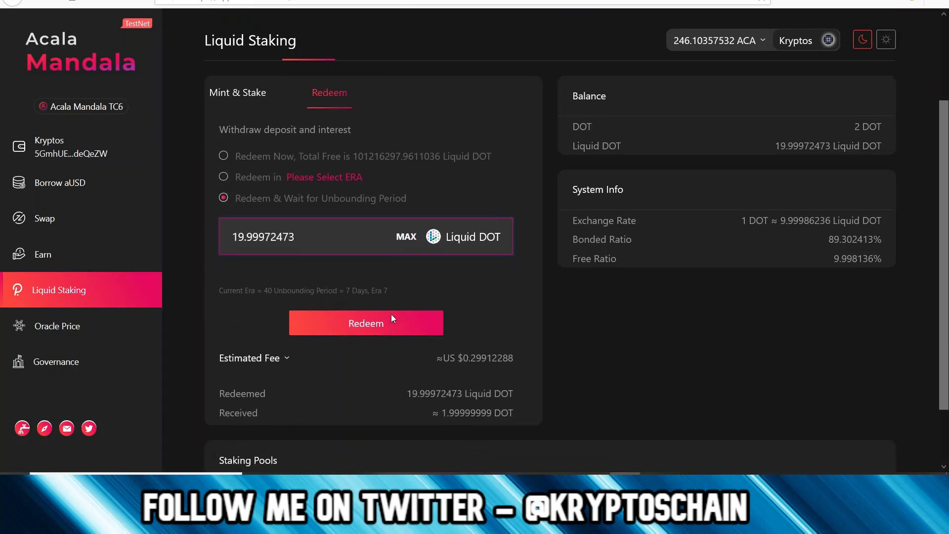
click(344, 326)
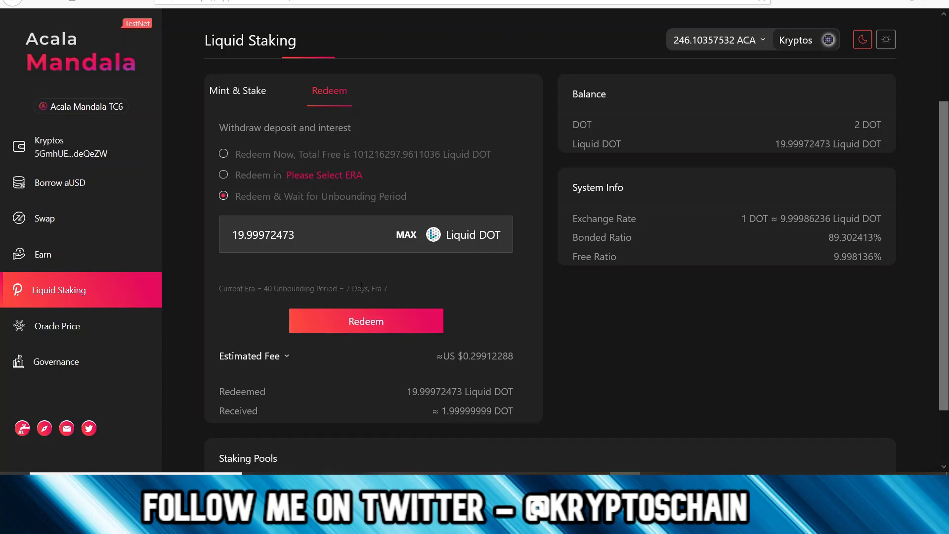
Step: Review the redemption form's unbounding period note, estimated fee, redeemed and received amounts, and the DOT staking pool figures
drag(385, 289, 340, 289)
click(400, 276)
scroll(508, 262, down, 1)
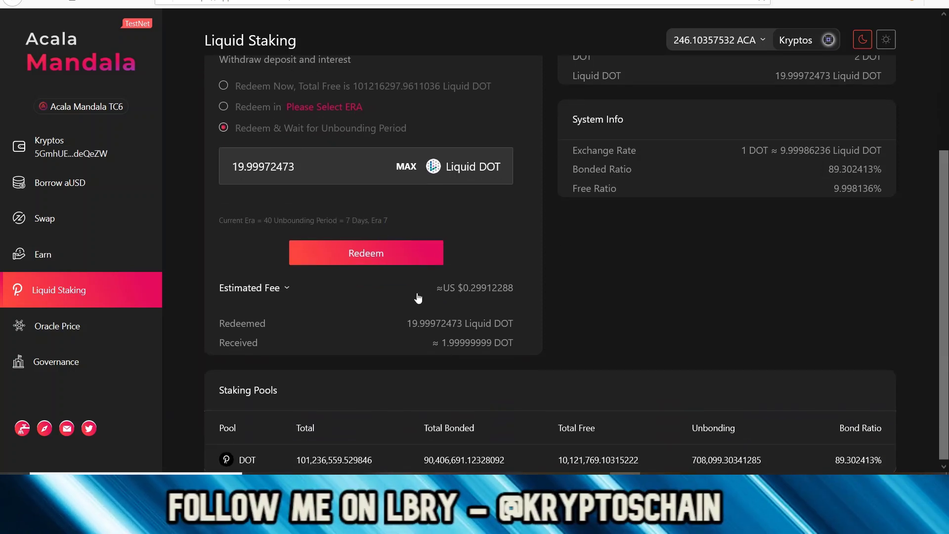
scroll(466, 247, up, 2)
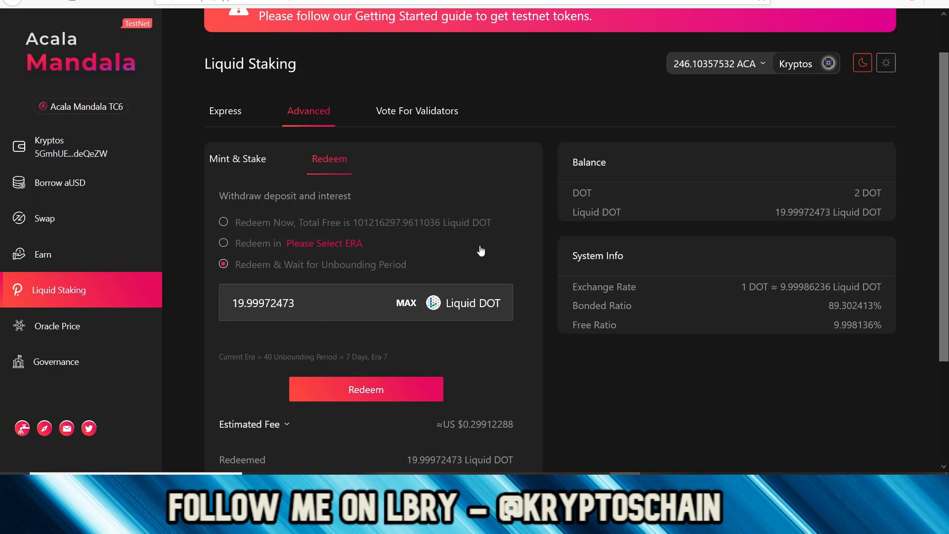
scroll(553, 324, down, 1)
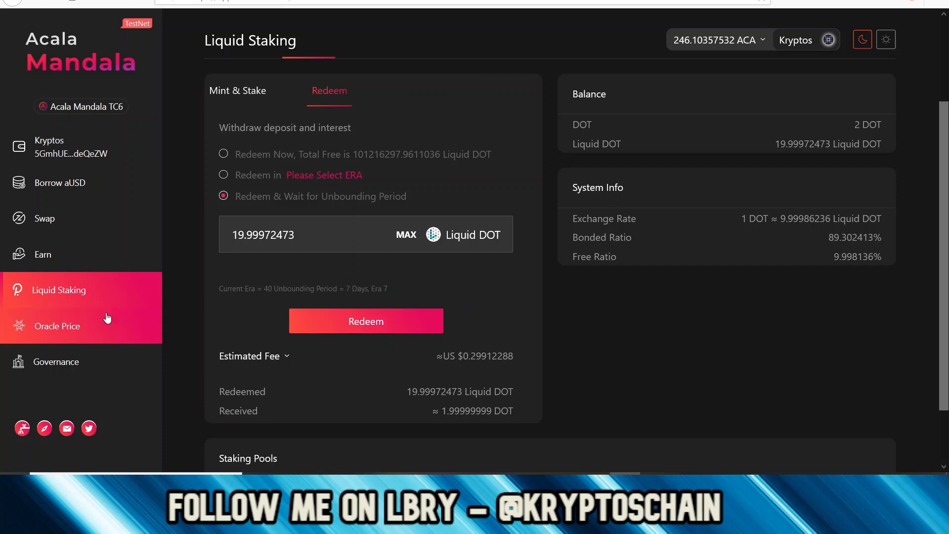
Step: Open Oracle Price and compare the aggregated DOT, XBTC, renBTC and polkaBTC prices with the per-provider details
click(81, 328)
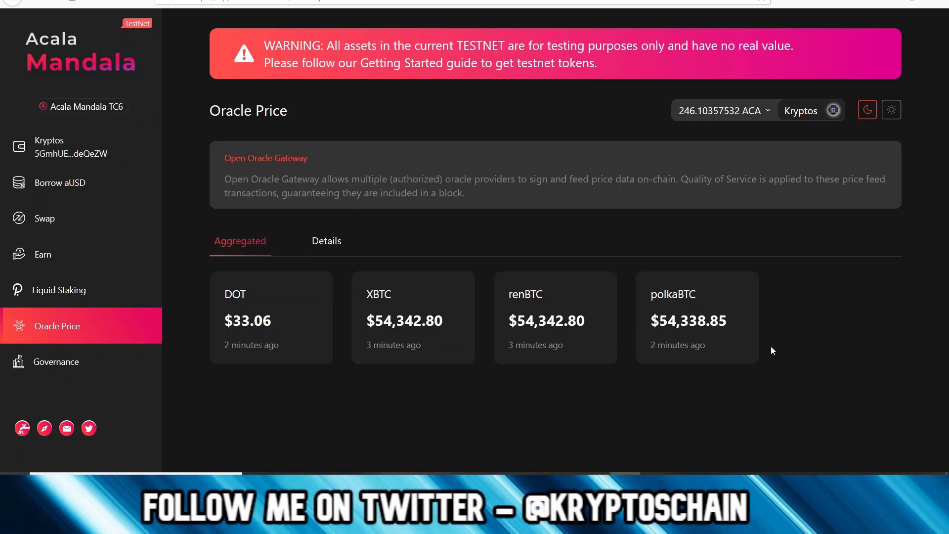
click(321, 246)
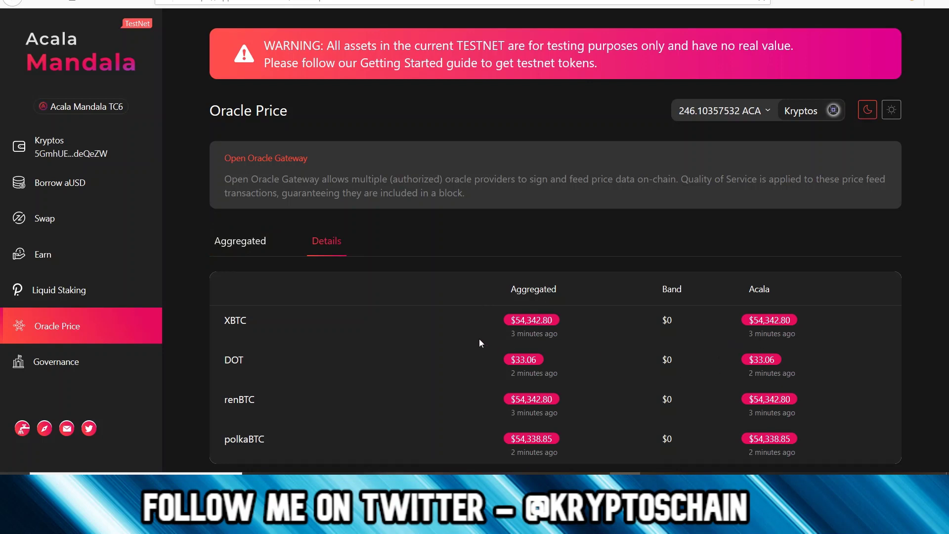
click(268, 248)
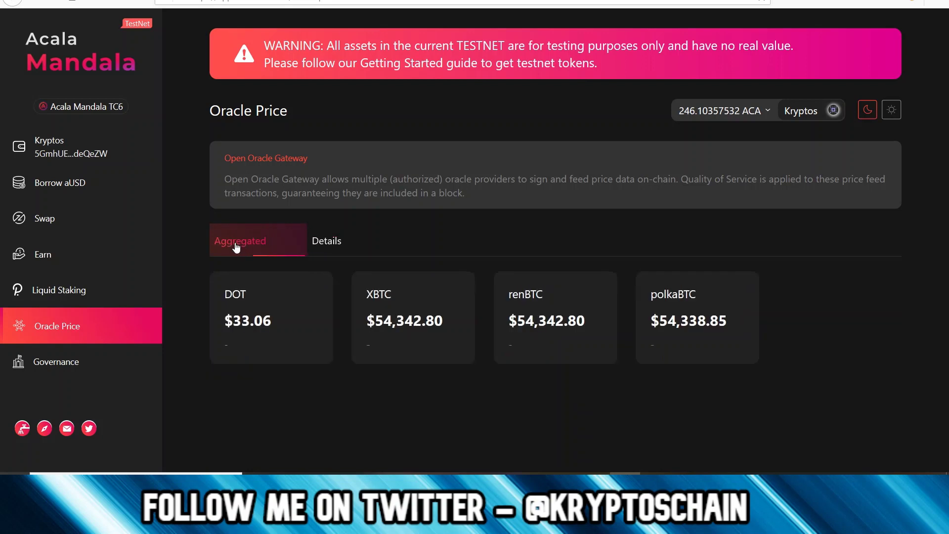
click(364, 243)
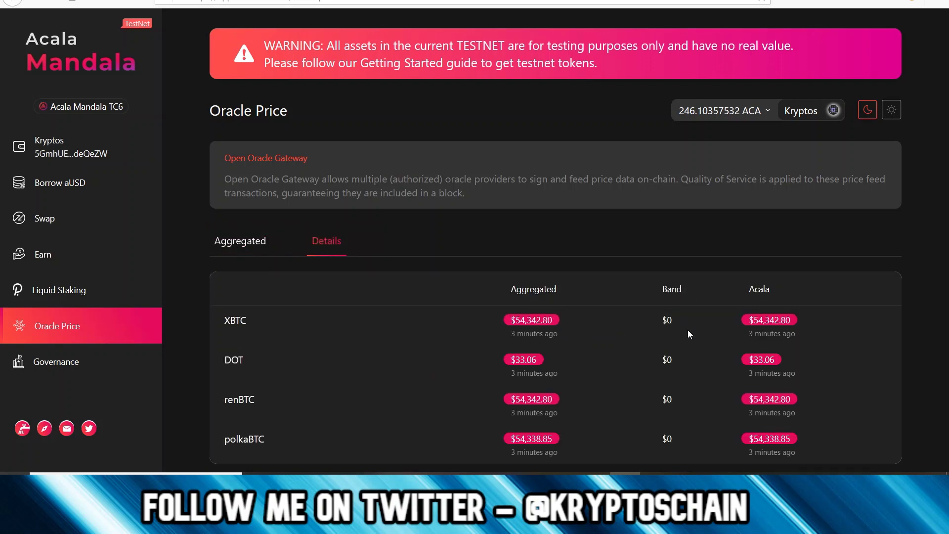
click(247, 243)
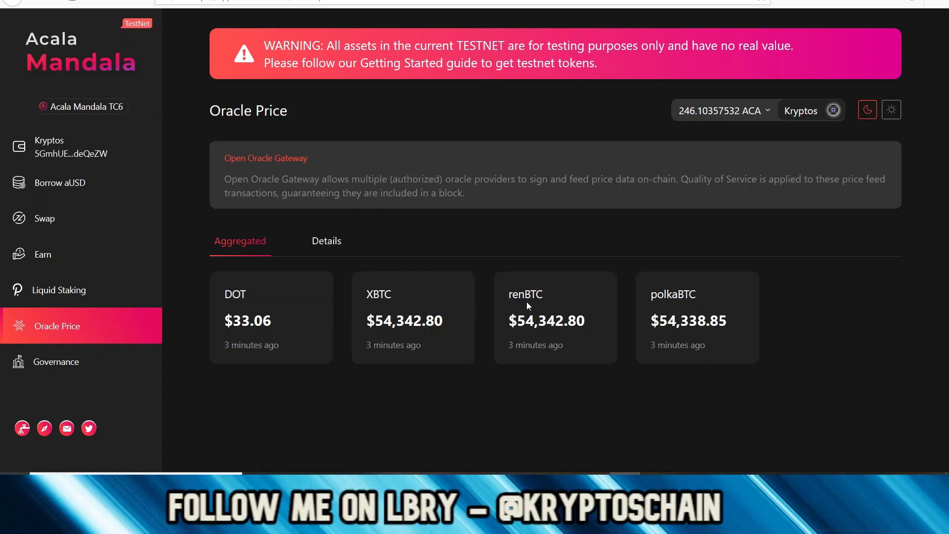
Step: Open the Governance overview and read about the recent proposals, General Council seats and Acala's phased governance approach
click(95, 373)
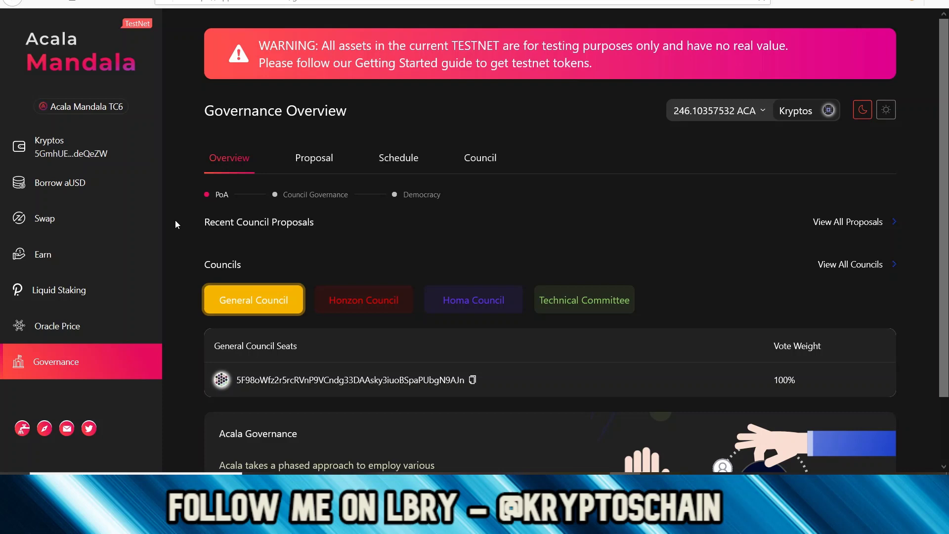
scroll(415, 264, down, 2)
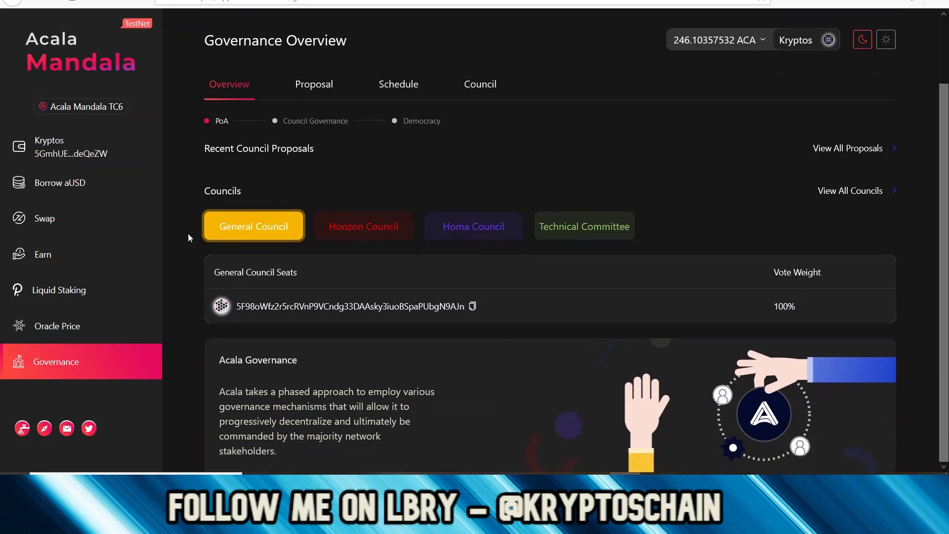
scroll(171, 235, up, 2)
Step: Look through the governance proposals, the General Council's members and vote weight, and the scheduled calls
click(310, 167)
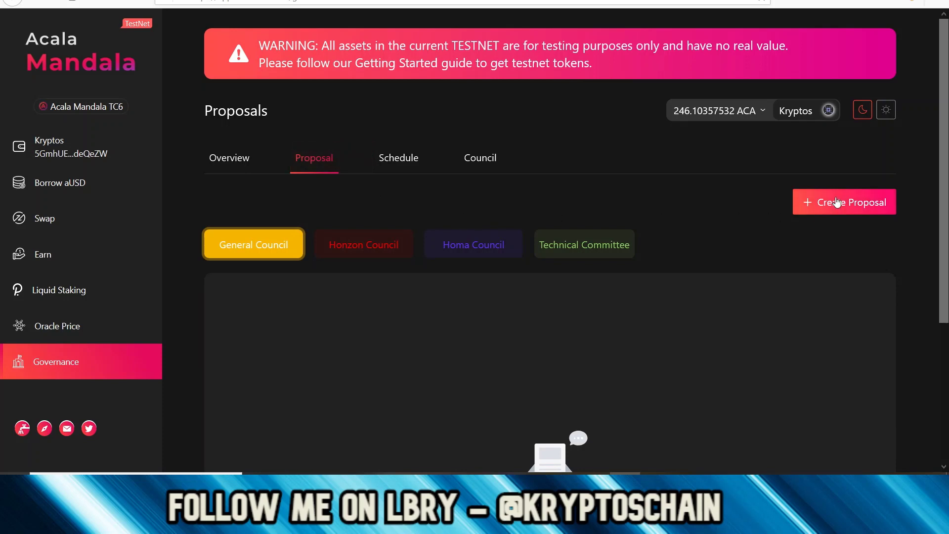
scroll(600, 216, down, 2)
scroll(600, 213, up, 2)
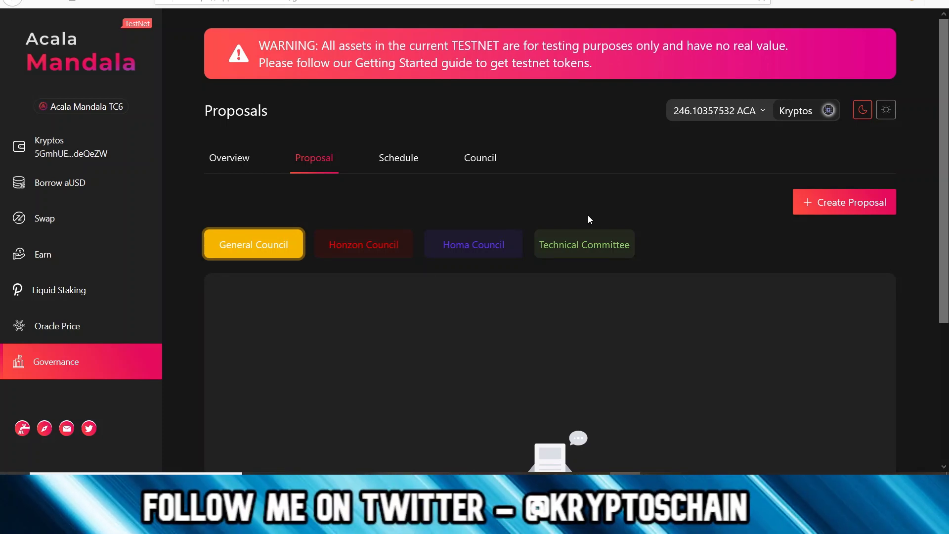
click(480, 158)
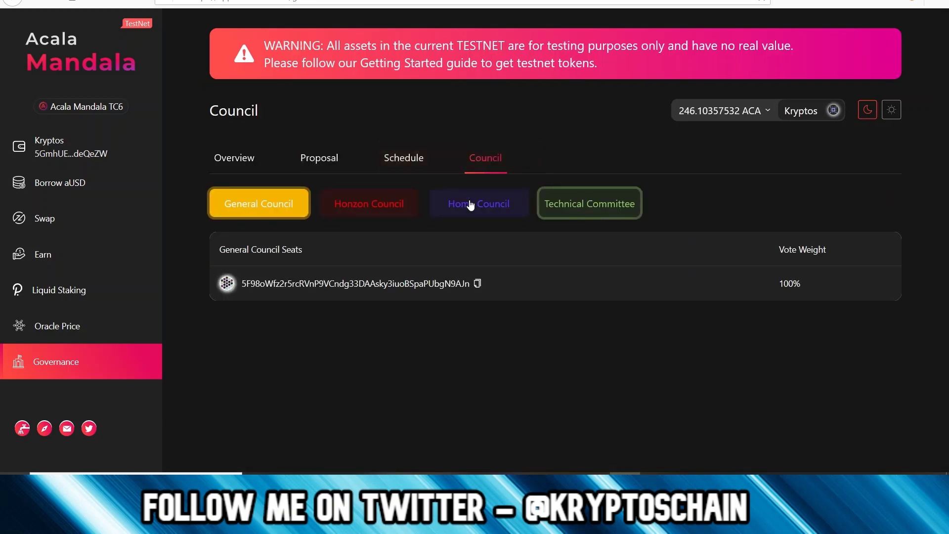
click(426, 169)
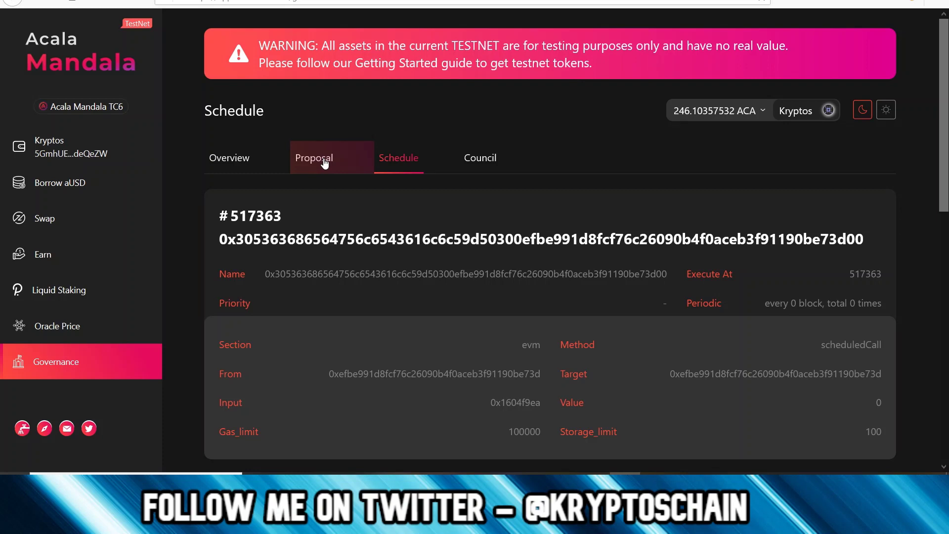
Step: Return to the proposals and check those of the Honzon, Homa and General Councils
click(325, 164)
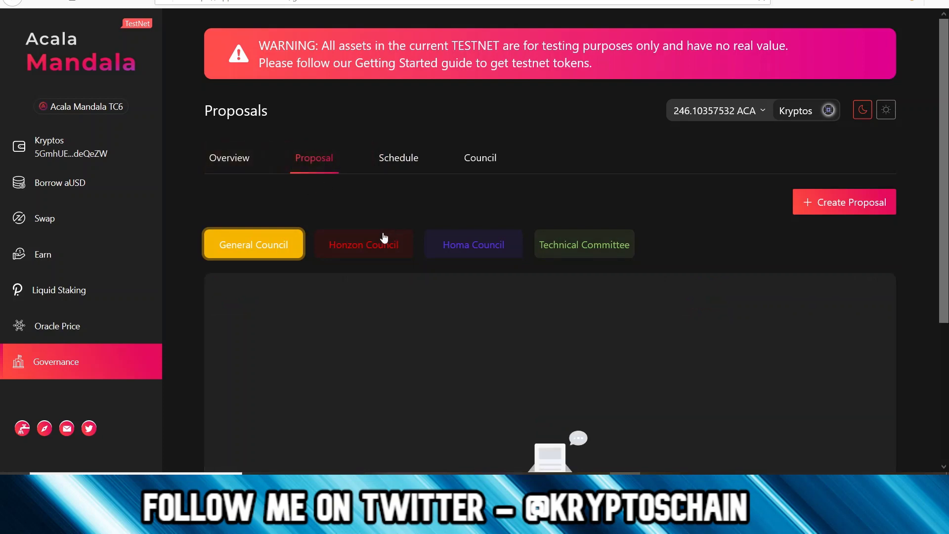
click(376, 251)
click(476, 252)
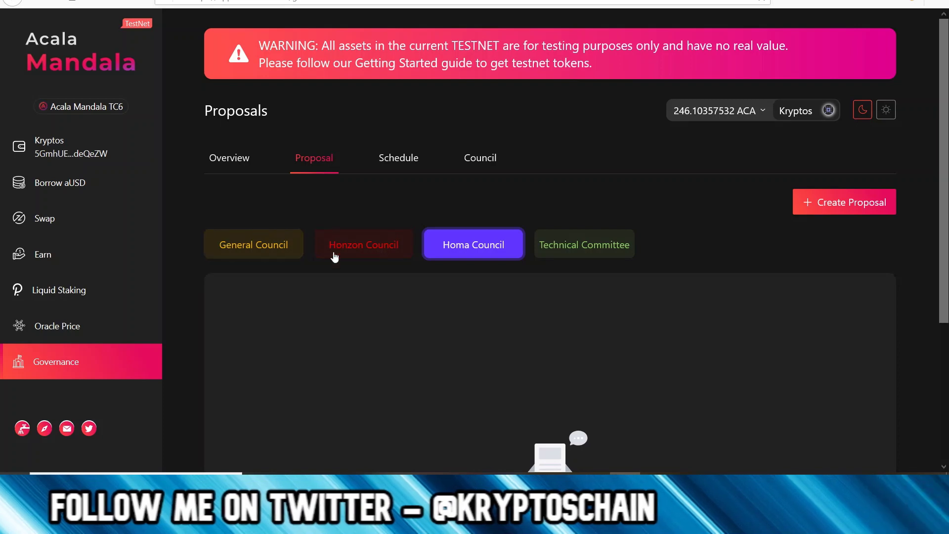
click(230, 244)
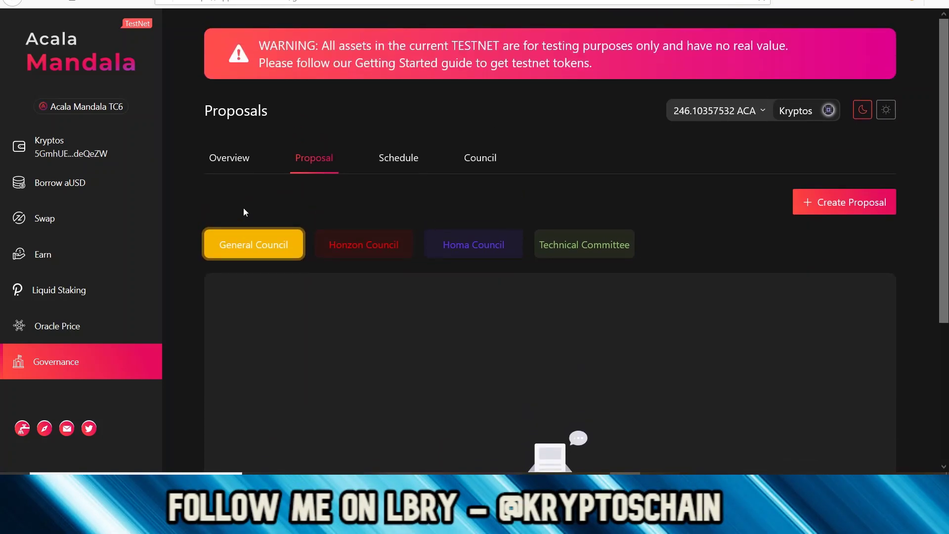
Step: Open the account's wallet and examine its total value and token balances, including ACA, aUSD, DOT, Liquid DOT and XBTC
click(93, 154)
scroll(633, 227, down, 3)
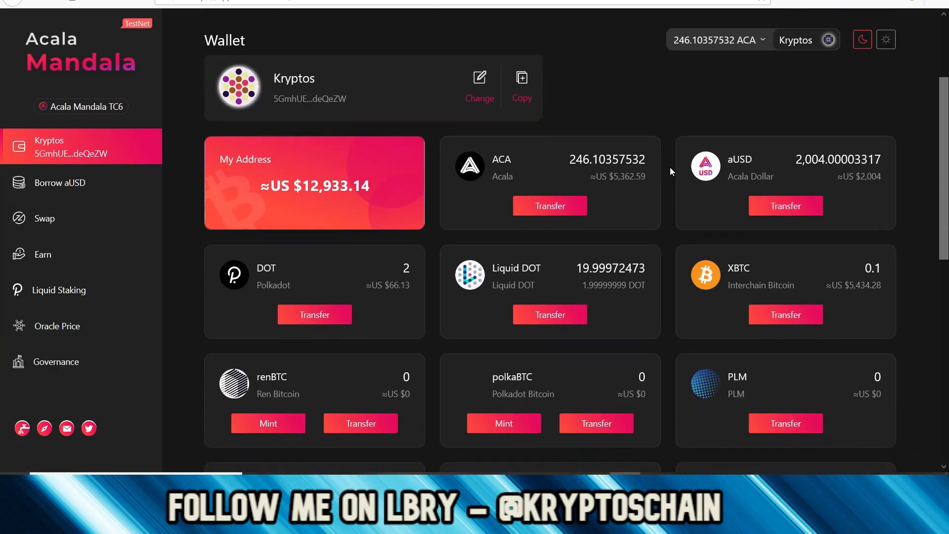
scroll(678, 176, down, 2)
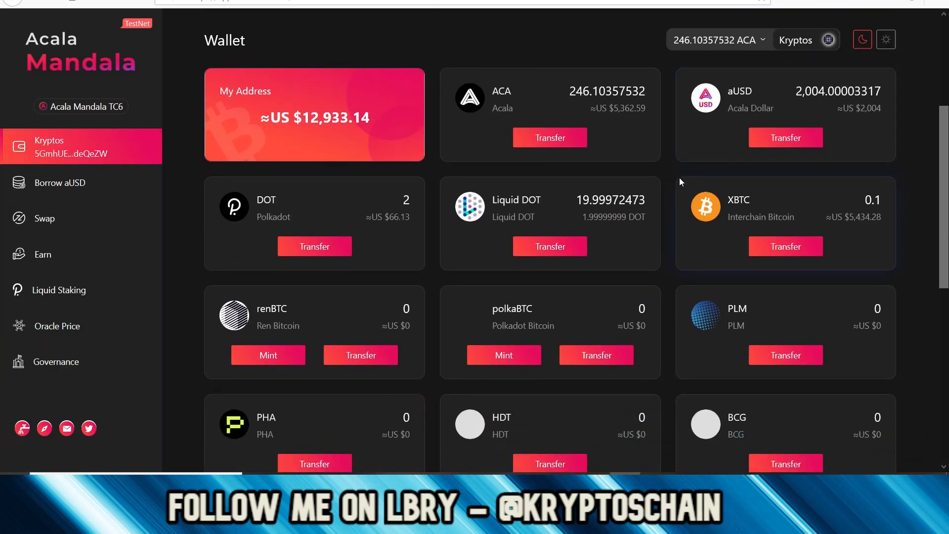